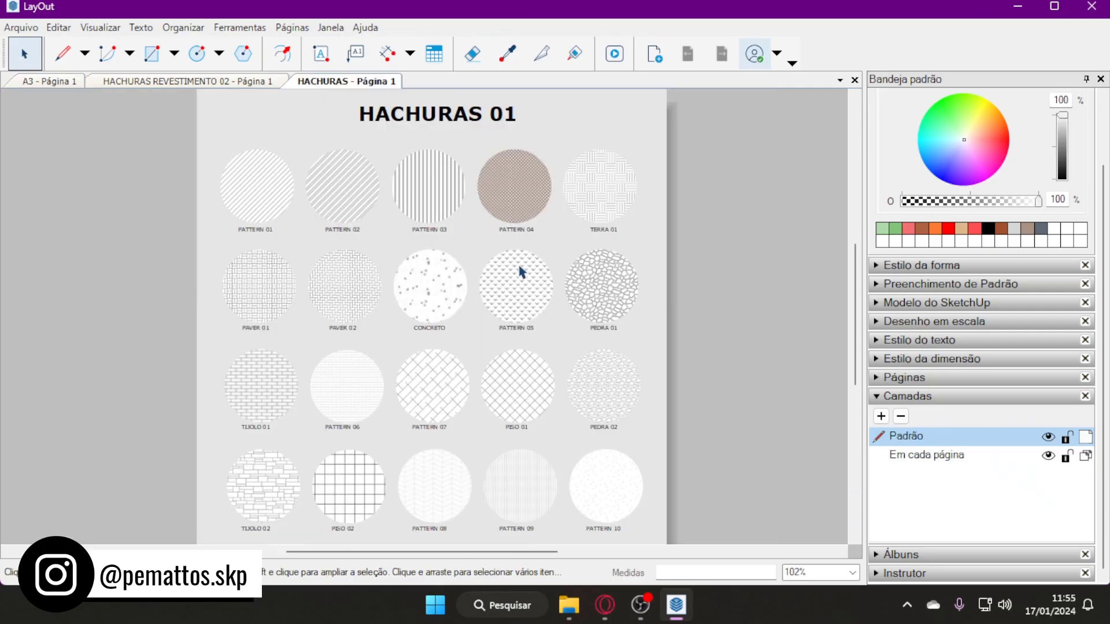
Place a CONCRETO pattern sample circle above the roof on the A3 section page
{"action": "left_click", "coordinate": [444, 286]}
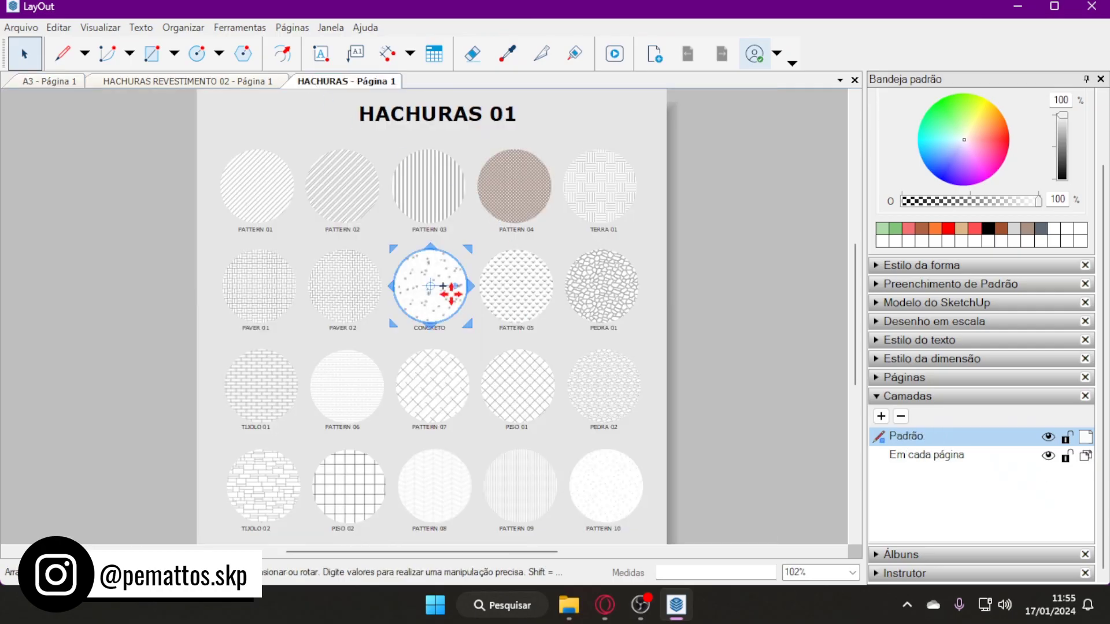
{"action": "left_click", "coordinate": [51, 81]}
{"action": "left_click_drag", "start_coordinate": [176, 170], "coordinate": [280, 191]}
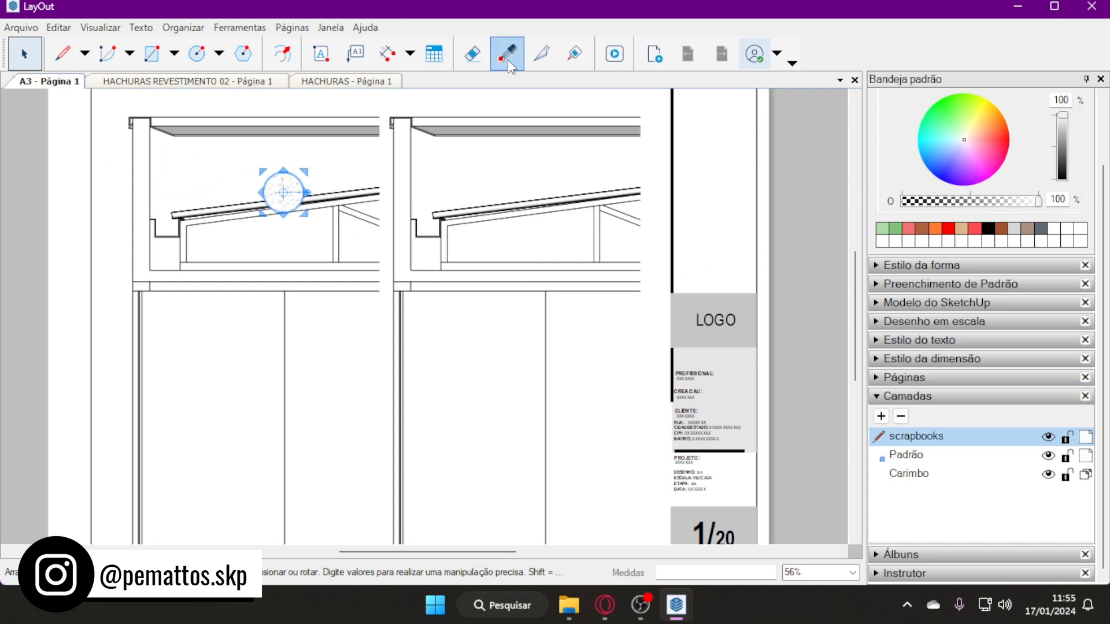
Trace the floor slab outline with straight lines, starting from the wall corner
{"action": "left_click", "coordinate": [62, 53]}
{"action": "scroll", "coordinate": [405, 269], "scroll_direction": "up", "scroll_amount": 4}
{"action": "scroll", "coordinate": [387, 268], "scroll_direction": "up", "scroll_amount": 3}
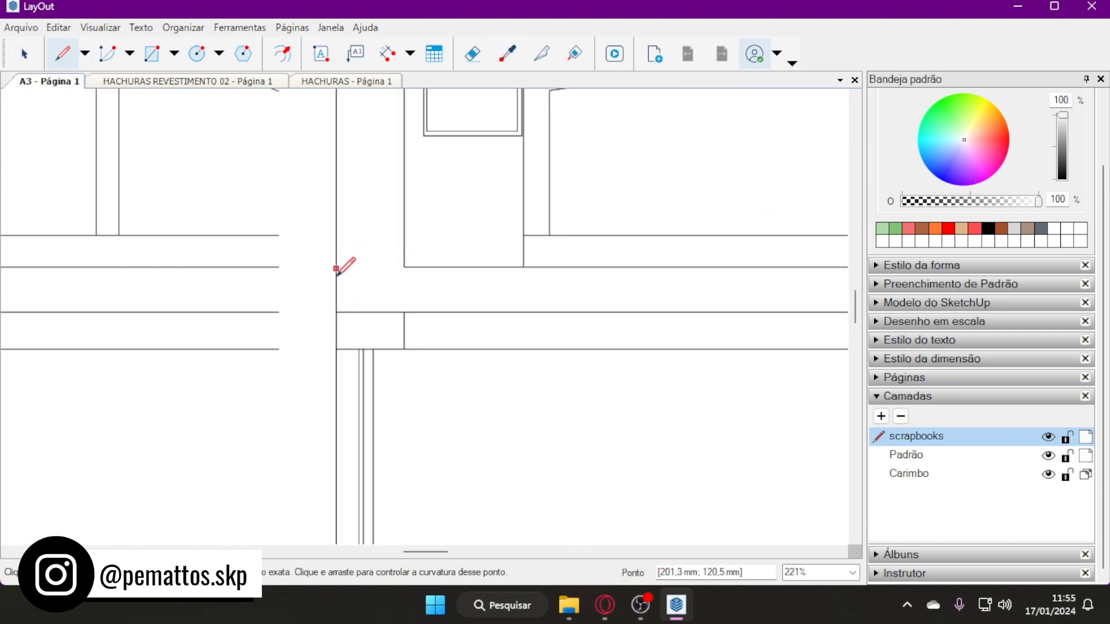
{"action": "left_click", "coordinate": [404, 312]}
{"action": "scroll", "coordinate": [302, 297], "scroll_direction": "down", "scroll_amount": 3}
{"action": "scroll", "coordinate": [302, 297], "scroll_direction": "down", "scroll_amount": 2}
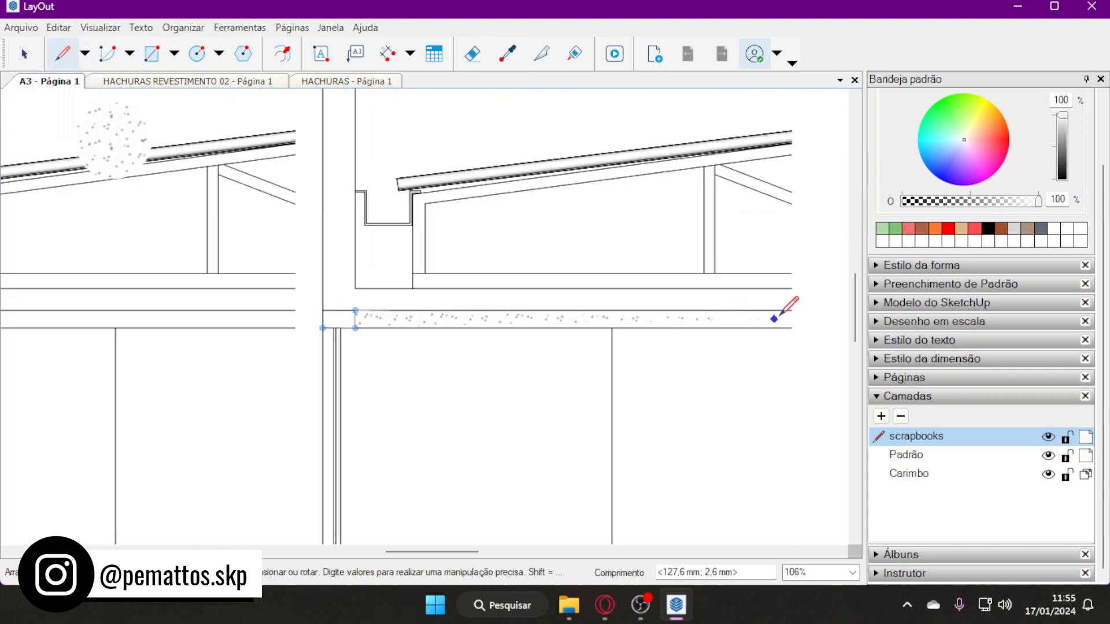
{"action": "left_click", "coordinate": [791, 310]}
{"action": "left_click", "coordinate": [791, 289]}
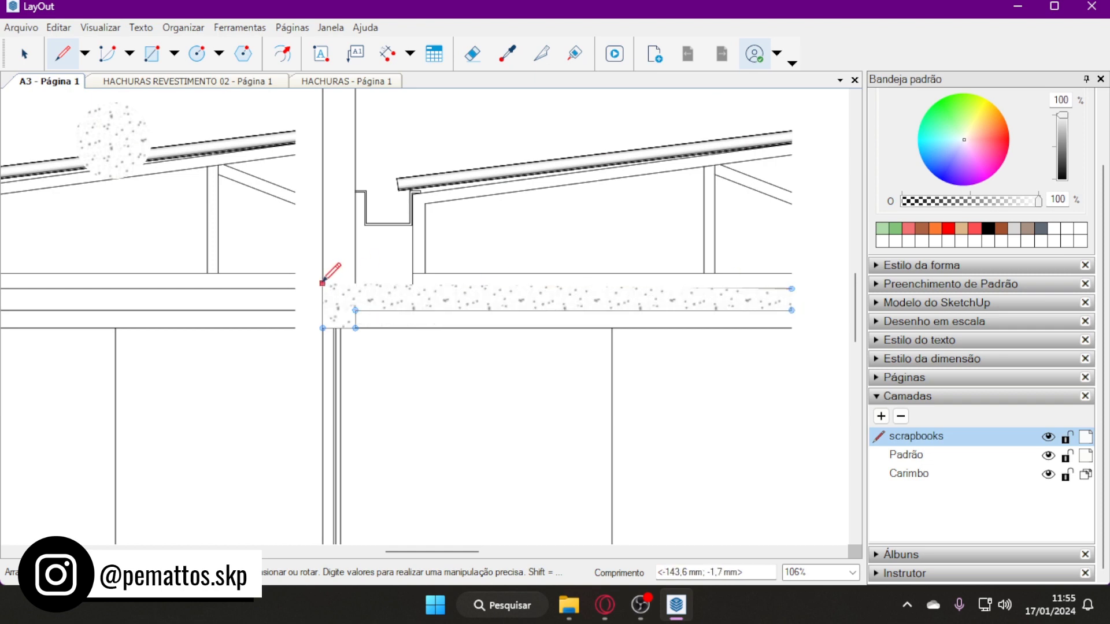
{"action": "scroll", "coordinate": [322, 284], "scroll_direction": "up", "scroll_amount": 4}
Close the concrete slab shape and set its outline width to 0.60 pt
{"action": "left_click", "coordinate": [327, 295]}
{"action": "key", "text": "space"}
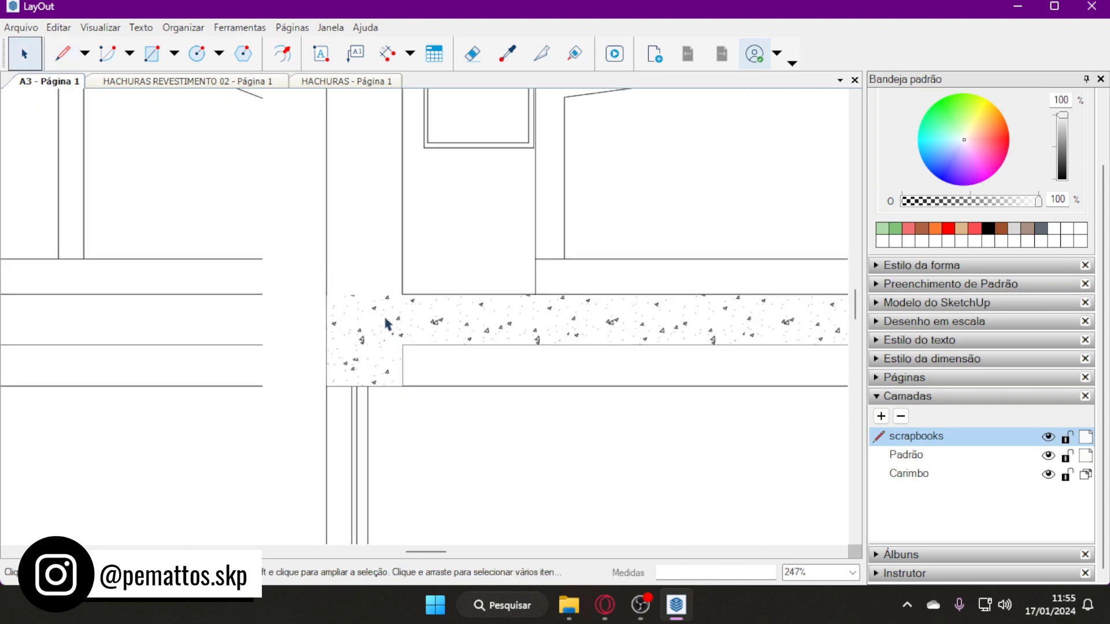
{"action": "scroll", "coordinate": [341, 297], "scroll_direction": "down", "scroll_amount": 2}
{"action": "left_click", "coordinate": [893, 340]}
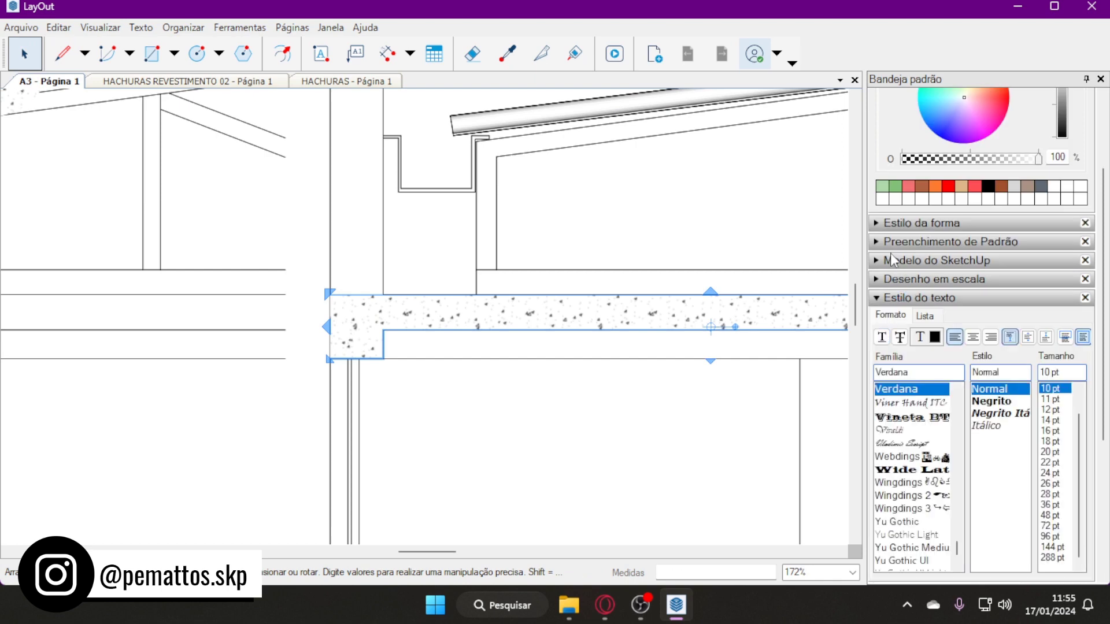
{"action": "left_click", "coordinate": [880, 223]}
{"action": "left_click", "coordinate": [903, 286]}
{"action": "left_click", "coordinate": [1083, 287]}
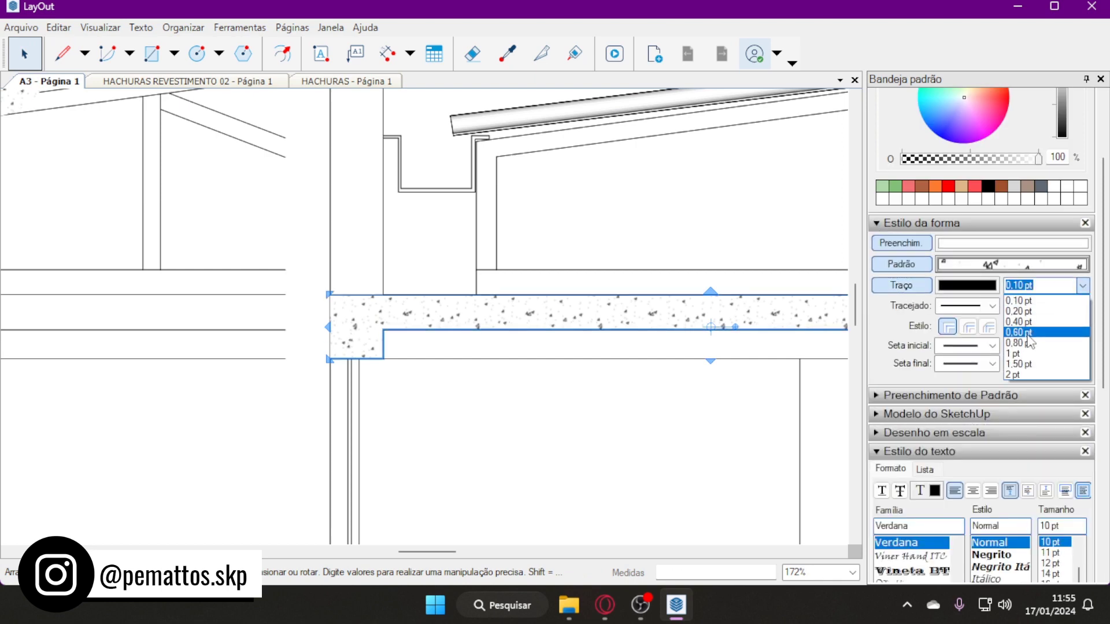
{"action": "left_click", "coordinate": [1029, 341]}
Reselect the concrete slab and increase its outline width to 1 pt
{"action": "scroll", "coordinate": [347, 295], "scroll_direction": "up", "scroll_amount": 2}
{"action": "scroll", "coordinate": [347, 295], "scroll_direction": "up", "scroll_amount": 1}
{"action": "left_click", "coordinate": [84, 53]}
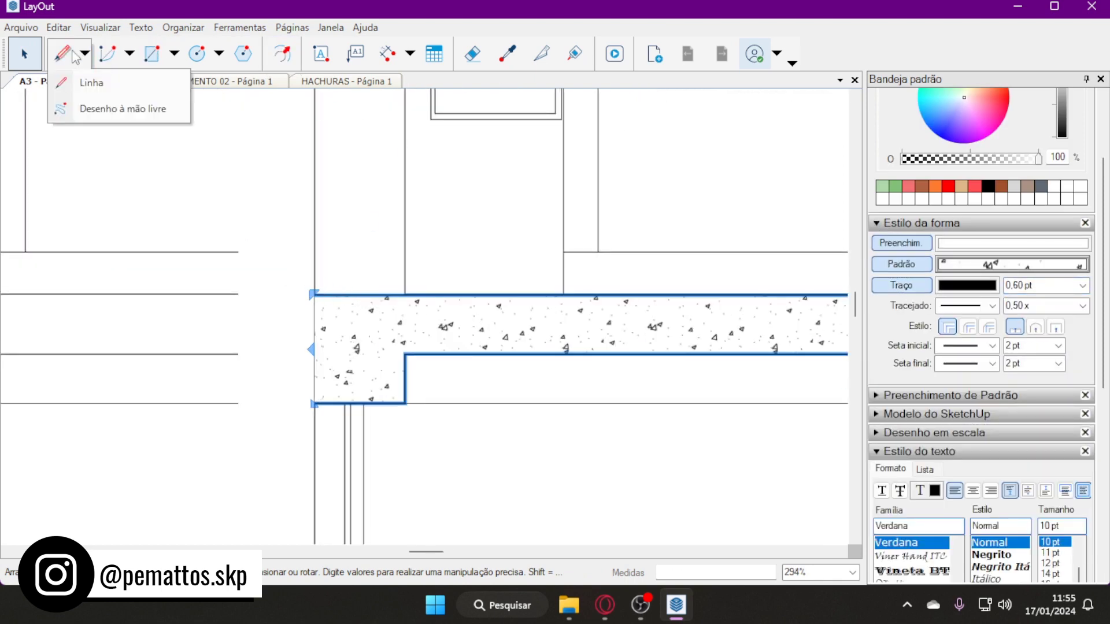
{"action": "left_click", "coordinate": [92, 79]}
{"action": "scroll", "coordinate": [322, 358], "scroll_direction": "down", "scroll_amount": 1}
{"action": "key", "text": "space"}
{"action": "left_click", "coordinate": [370, 375]}
{"action": "scroll", "coordinate": [377, 378], "scroll_direction": "up", "scroll_amount": 1}
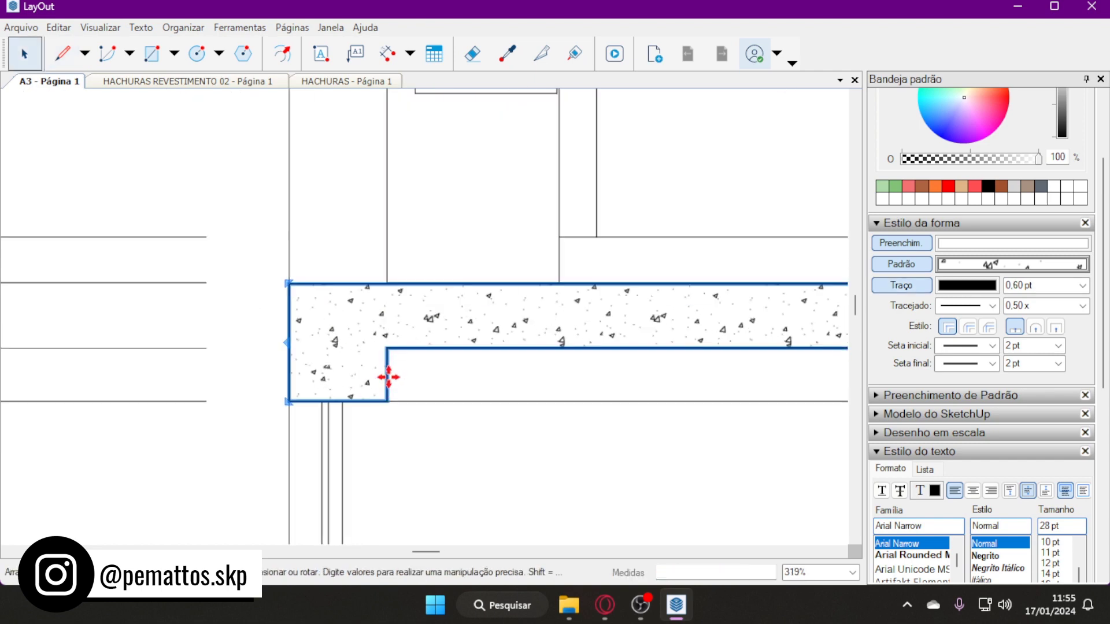
{"action": "scroll", "coordinate": [377, 379], "scroll_direction": "up", "scroll_amount": 2}
{"action": "left_click", "coordinate": [1083, 285]}
{"action": "left_click", "coordinate": [1022, 373]}
Thicken the concrete slab outline to 2 pt and deselect it
{"action": "scroll", "coordinate": [312, 324], "scroll_direction": "down", "scroll_amount": 5}
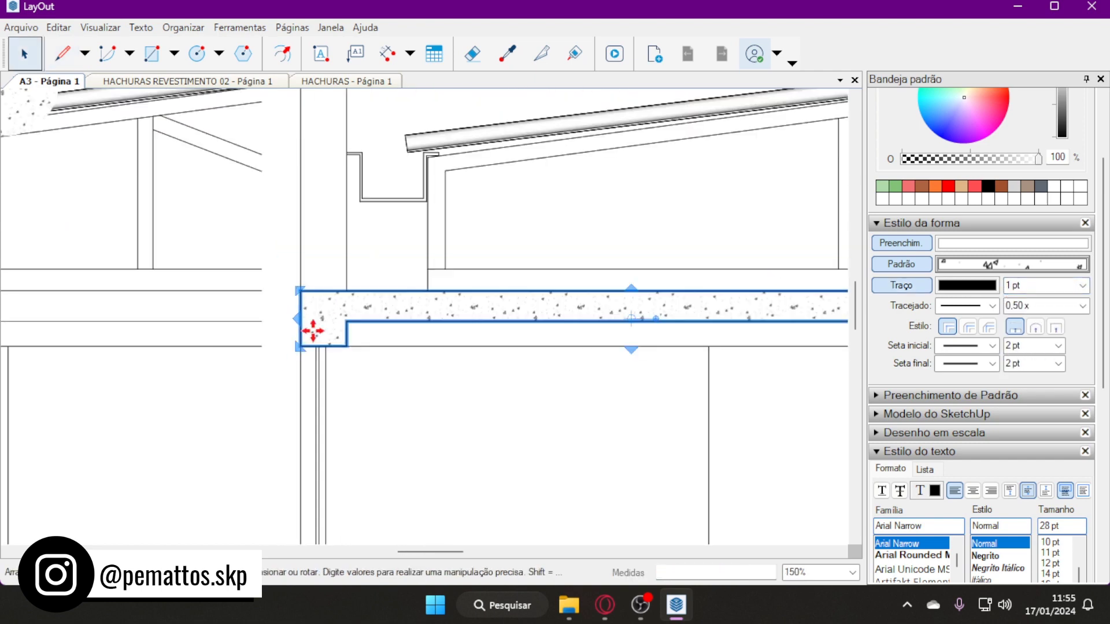
{"action": "scroll", "coordinate": [463, 206], "scroll_direction": "down", "scroll_amount": 2}
{"action": "left_click", "coordinate": [129, 210]}
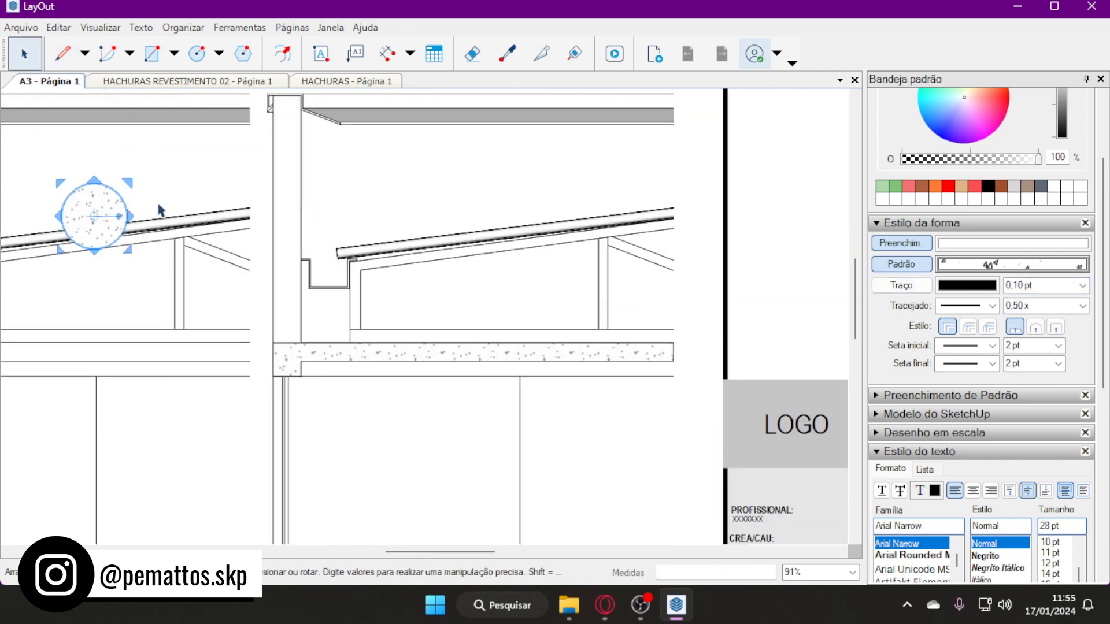
{"action": "scroll", "coordinate": [312, 353], "scroll_direction": "up", "scroll_amount": 4}
{"action": "left_click", "coordinate": [340, 378]}
{"action": "left_click", "coordinate": [1081, 286]}
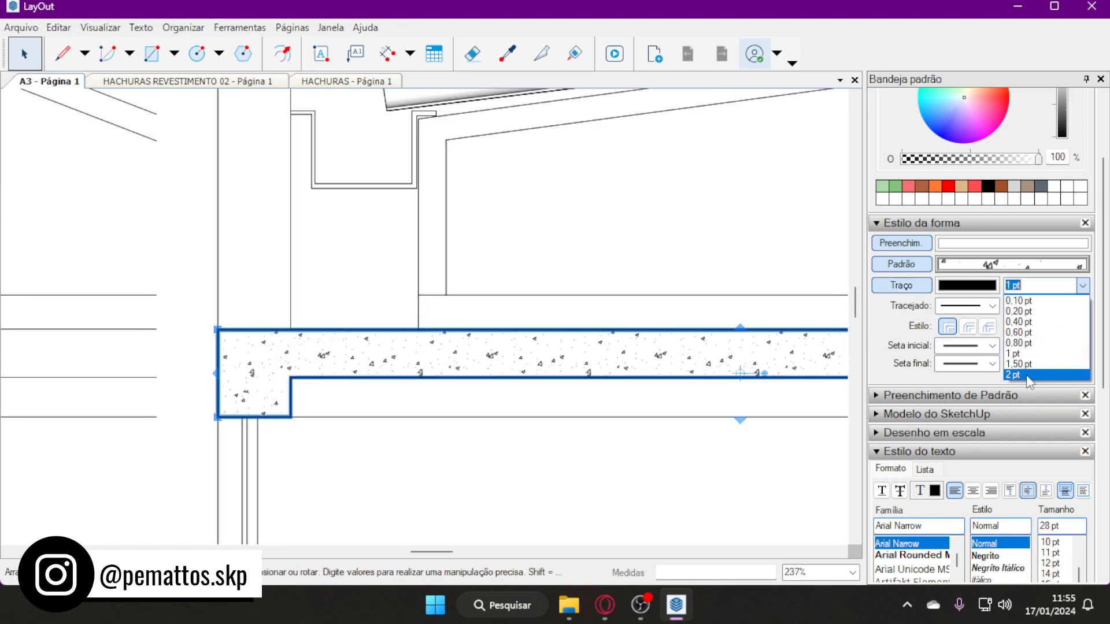
{"action": "left_click", "coordinate": [1034, 371]}
{"action": "scroll", "coordinate": [322, 347], "scroll_direction": "down", "scroll_amount": 4}
{"action": "key", "text": "Escape"}
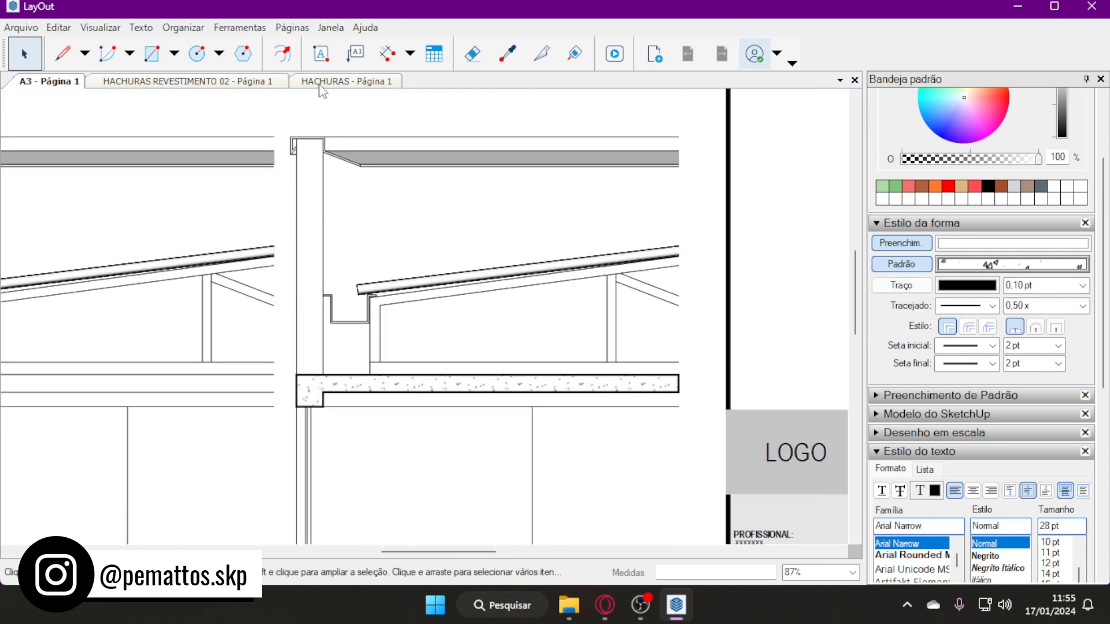
{"action": "left_click", "coordinate": [271, 81]}
Paste the zigzag pattern circle onto the A3 page above the roof
{"action": "left_click", "coordinate": [51, 81]}
{"action": "key", "text": "ctrl+v"}
{"action": "scroll", "coordinate": [446, 280], "scroll_direction": "down", "scroll_amount": 2}
{"action": "left_click_drag", "start_coordinate": [99, 294], "coordinate": [432, 240]}
{"action": "scroll", "coordinate": [456, 260], "scroll_direction": "up", "scroll_amount": 3}
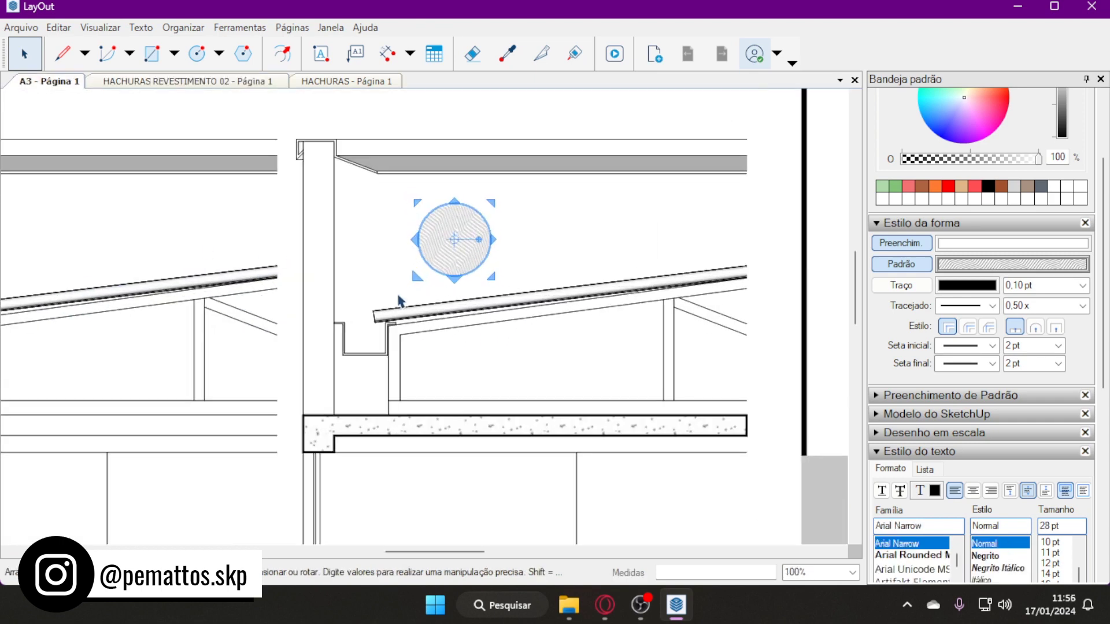
{"action": "left_click", "coordinate": [507, 54]}
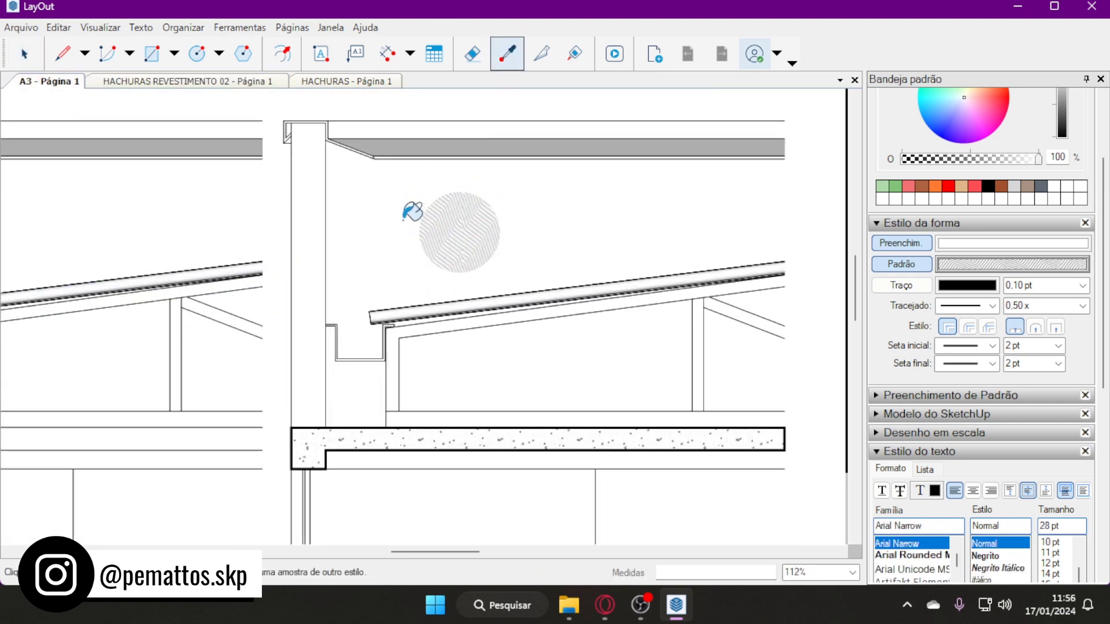
Draw a rectangle strip over the top of the slab and apply the zigzag pattern to it
{"action": "left_click", "coordinate": [62, 53]}
{"action": "key", "text": "r"}
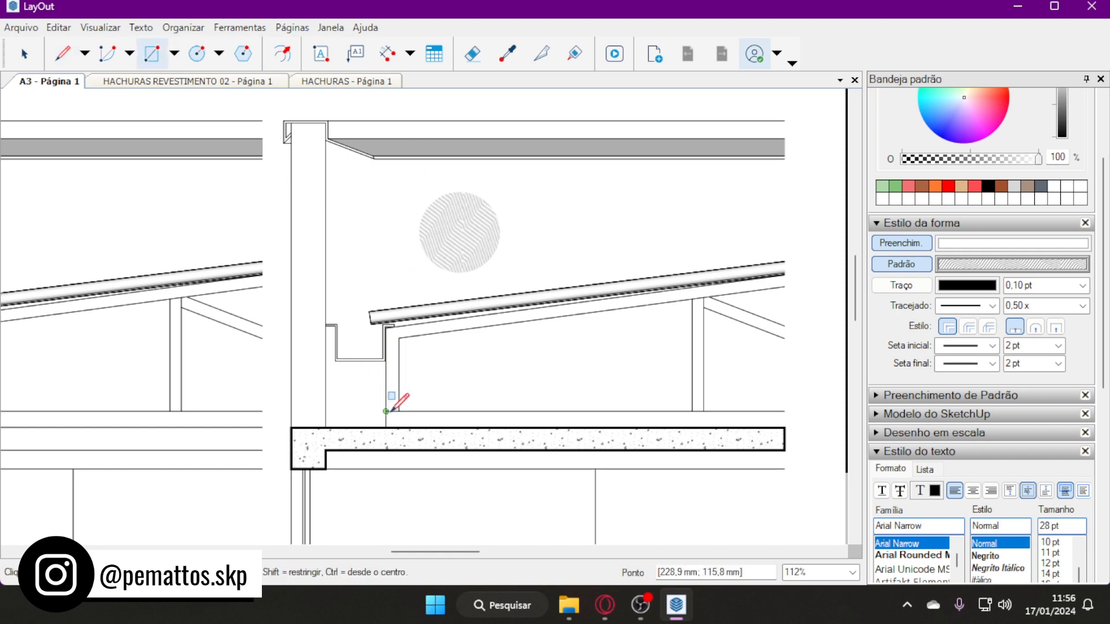
{"action": "left_click_drag", "start_coordinate": [386, 411], "coordinate": [784, 428]}
{"action": "scroll", "coordinate": [809, 427], "scroll_direction": "up", "scroll_amount": 1}
{"action": "key", "text": "space"}
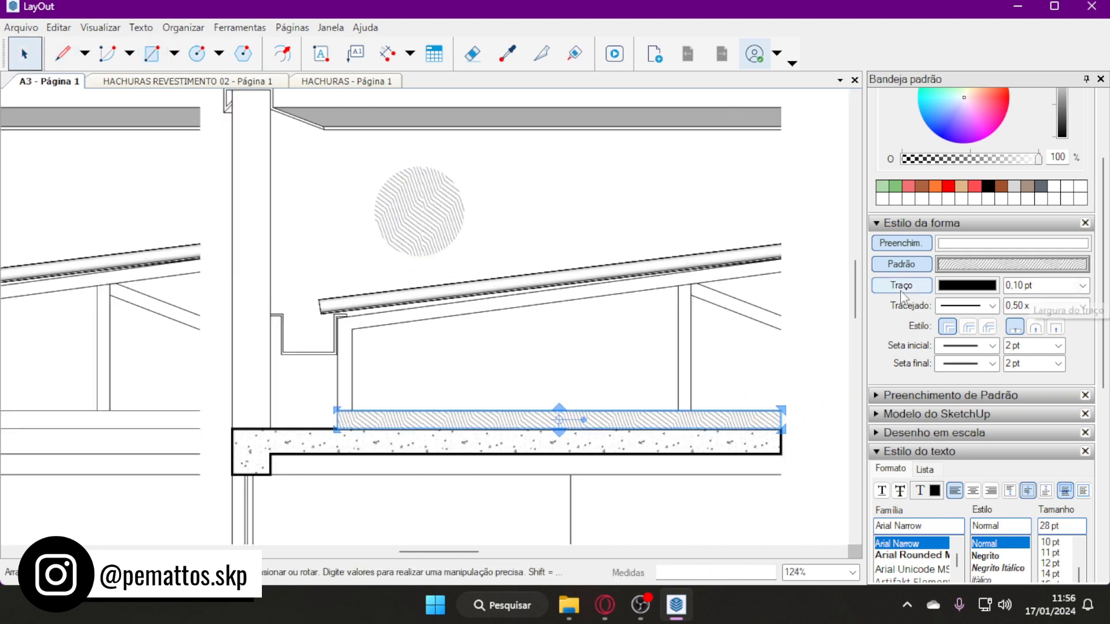
{"action": "left_click", "coordinate": [507, 54]}
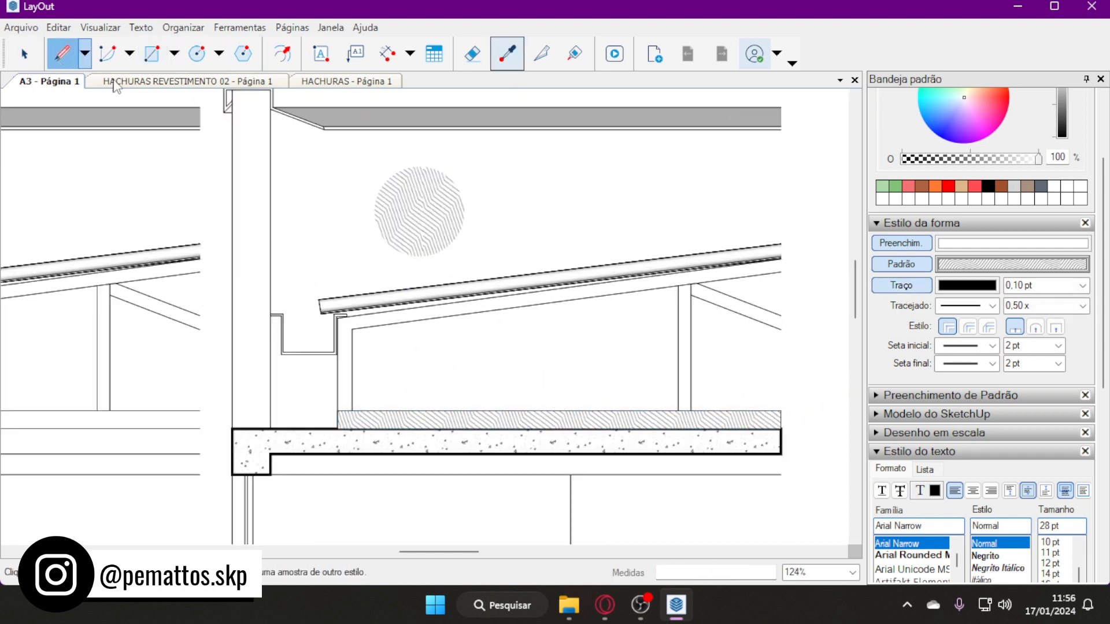
{"action": "key", "text": "l"}
{"action": "scroll", "coordinate": [349, 280], "scroll_direction": "up", "scroll_amount": 3}
Trace the zigzag-hatched lining outline along the wall and roof edge
{"action": "left_click", "coordinate": [344, 447]}
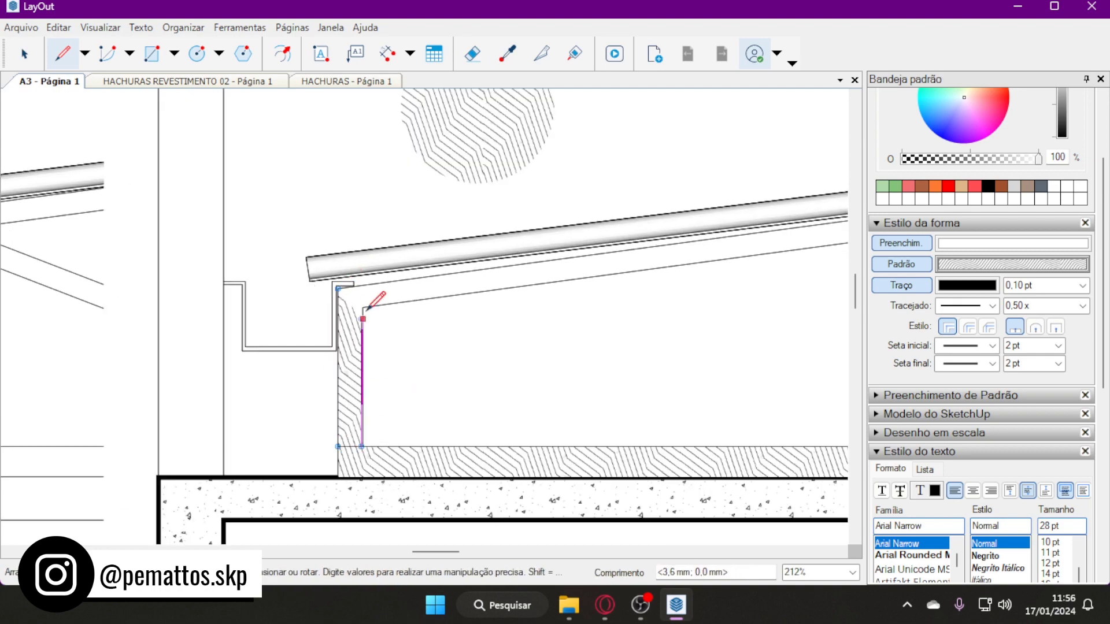
{"action": "scroll", "coordinate": [369, 489], "scroll_direction": "up", "scroll_amount": 6}
{"action": "scroll", "coordinate": [366, 403], "scroll_direction": "down", "scroll_amount": 3}
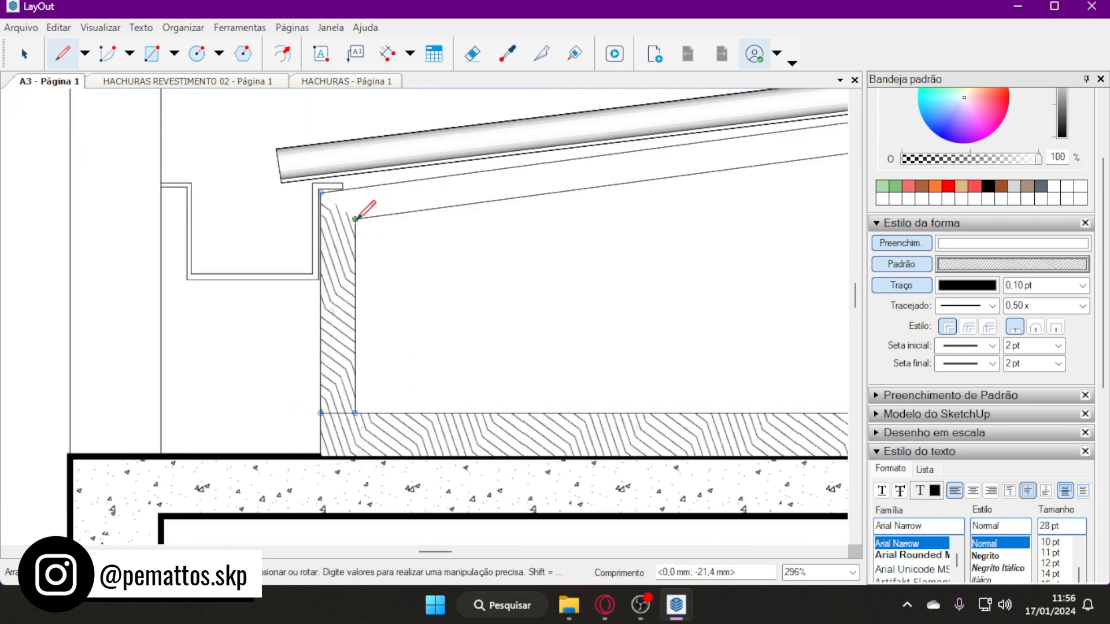
{"action": "scroll", "coordinate": [550, 293], "scroll_direction": "down", "scroll_amount": 3}
{"action": "scroll", "coordinate": [579, 313], "scroll_direction": "up", "scroll_amount": 5}
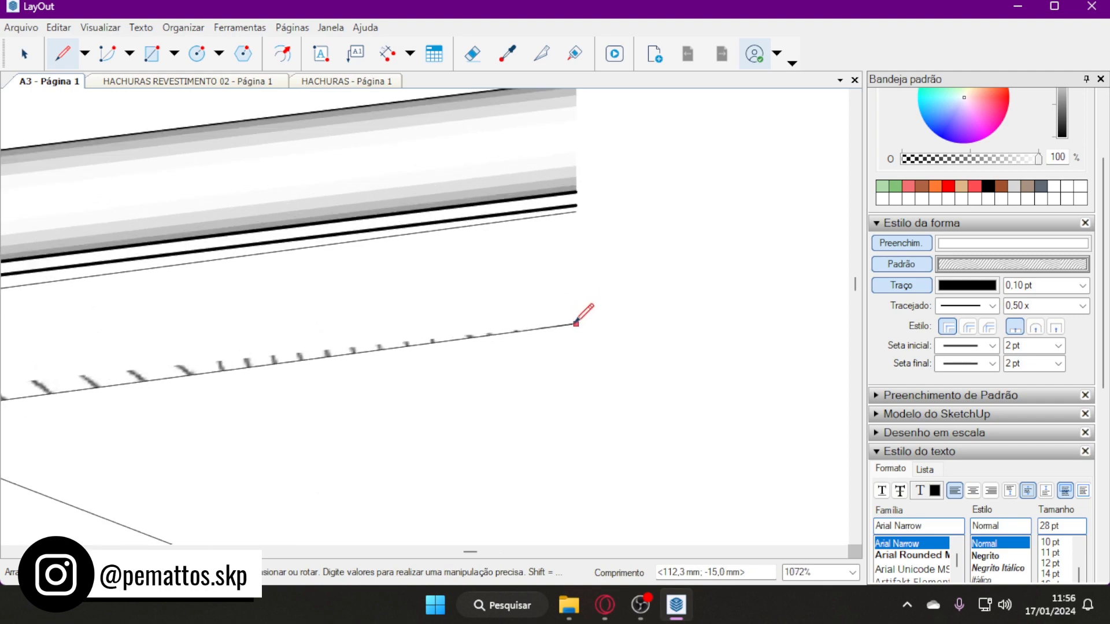
{"action": "left_click", "coordinate": [579, 313]}
{"action": "scroll", "coordinate": [595, 235], "scroll_direction": "up", "scroll_amount": 2}
{"action": "scroll", "coordinate": [608, 295], "scroll_direction": "down", "scroll_amount": 5}
{"action": "scroll", "coordinate": [302, 312], "scroll_direction": "up", "scroll_amount": 3}
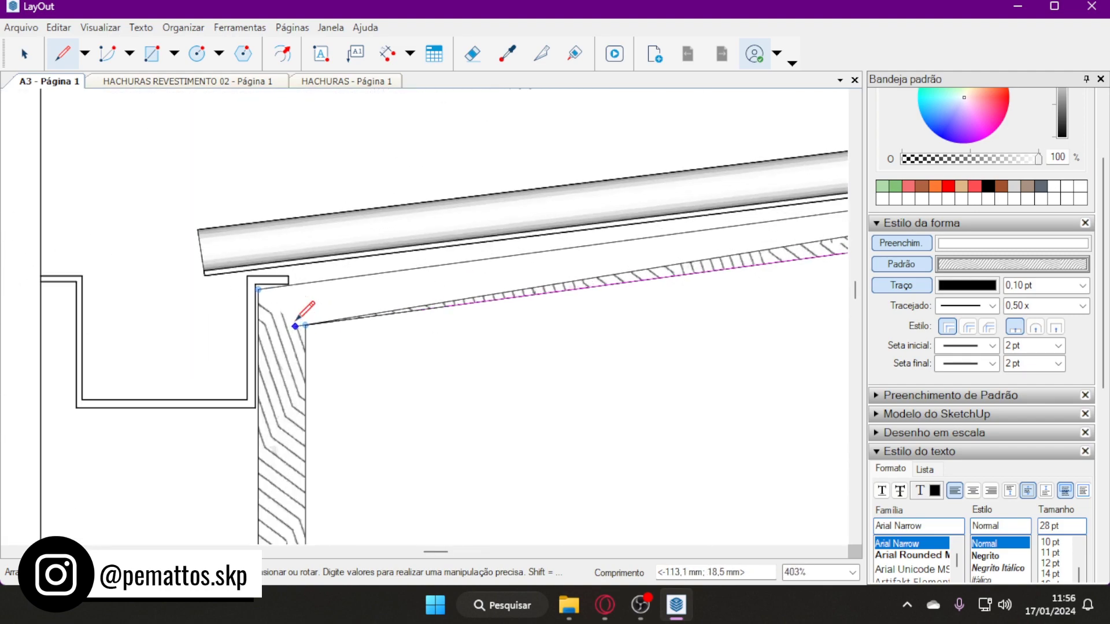
{"action": "scroll", "coordinate": [265, 255], "scroll_direction": "up", "scroll_amount": 2}
{"action": "left_click", "coordinate": [259, 260]}
{"action": "scroll", "coordinate": [355, 262], "scroll_direction": "down", "scroll_amount": 4}
{"action": "scroll", "coordinate": [491, 222], "scroll_direction": "up", "scroll_amount": 3}
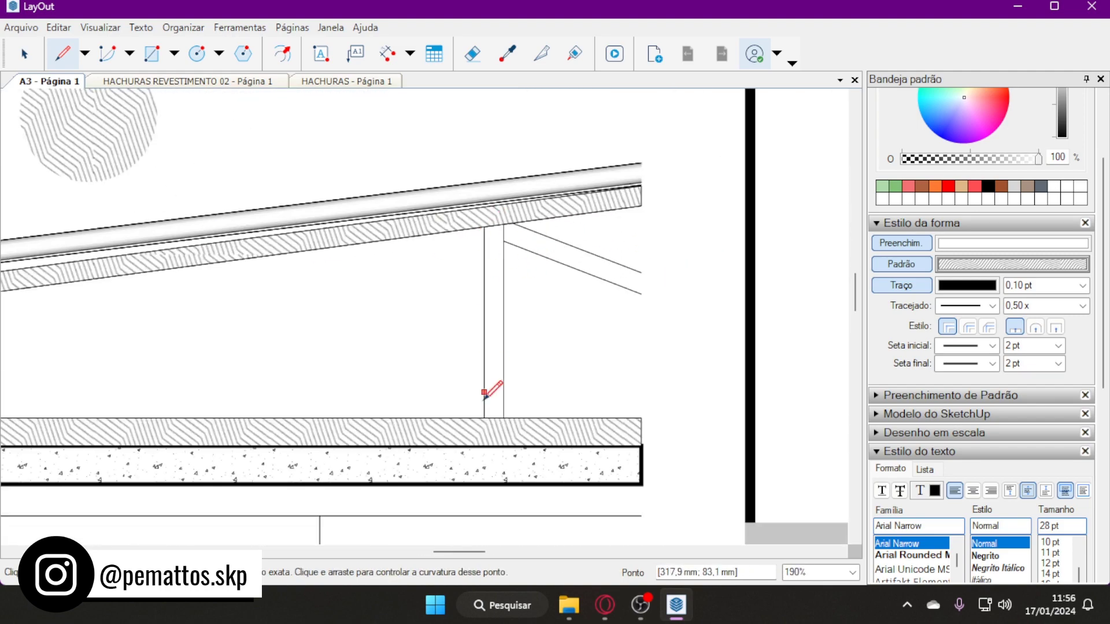
{"action": "scroll", "coordinate": [485, 418], "scroll_direction": "up", "scroll_amount": 4}
Outline the vertical post and diagonal rafter as closed zigzag-hatched shapes
{"action": "left_click", "coordinate": [485, 417]}
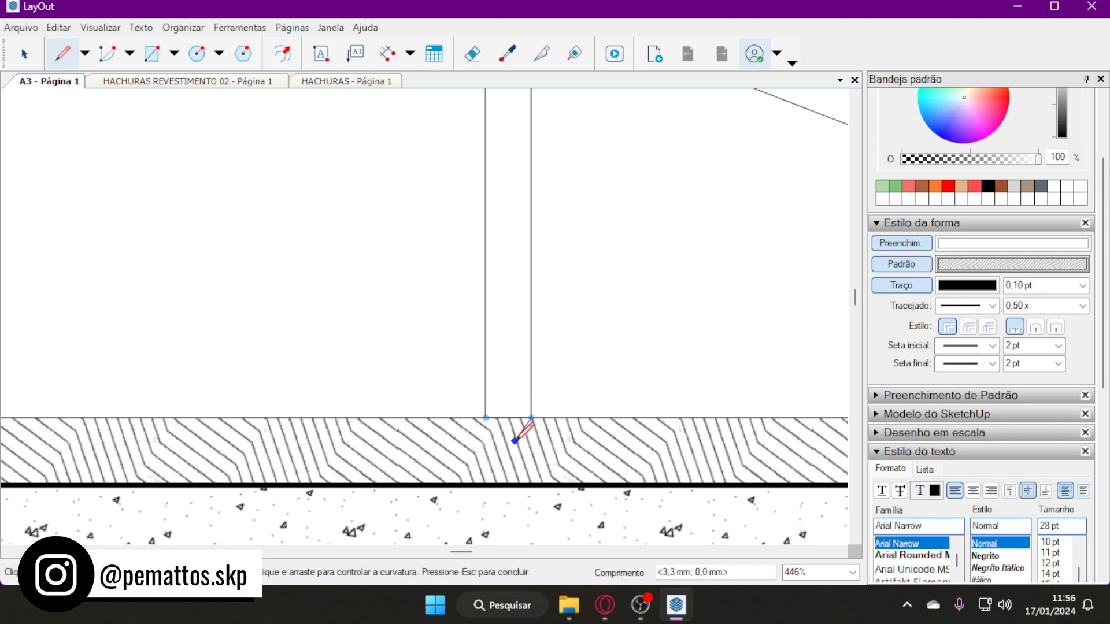
{"action": "scroll", "coordinate": [516, 442], "scroll_direction": "down", "scroll_amount": 2}
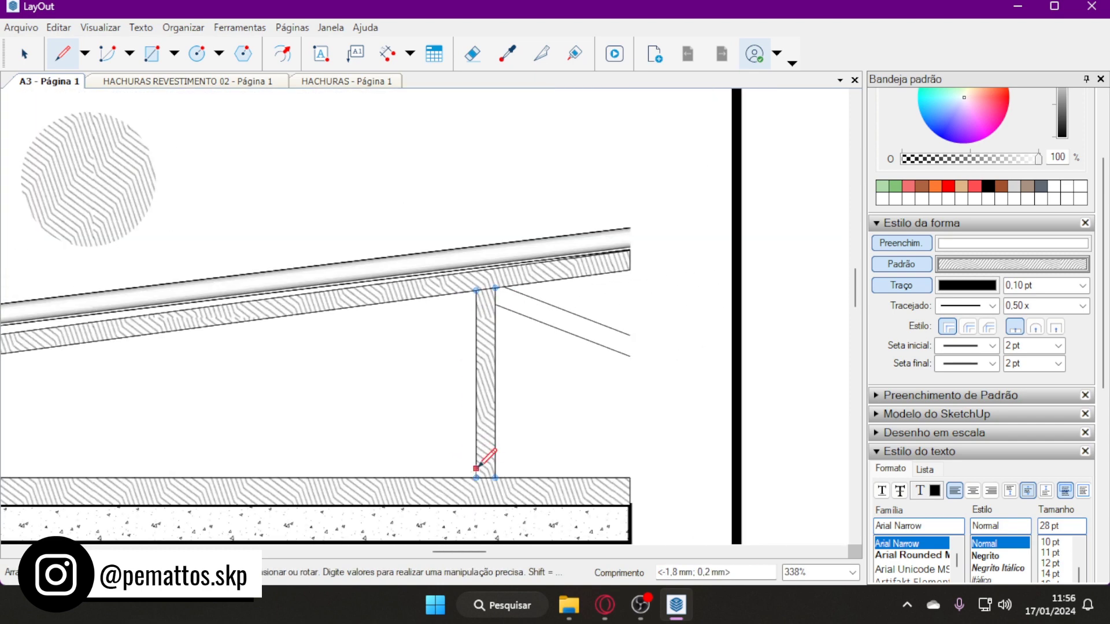
{"action": "left_click", "coordinate": [495, 303]}
{"action": "scroll", "coordinate": [637, 352], "scroll_direction": "up", "scroll_amount": 4}
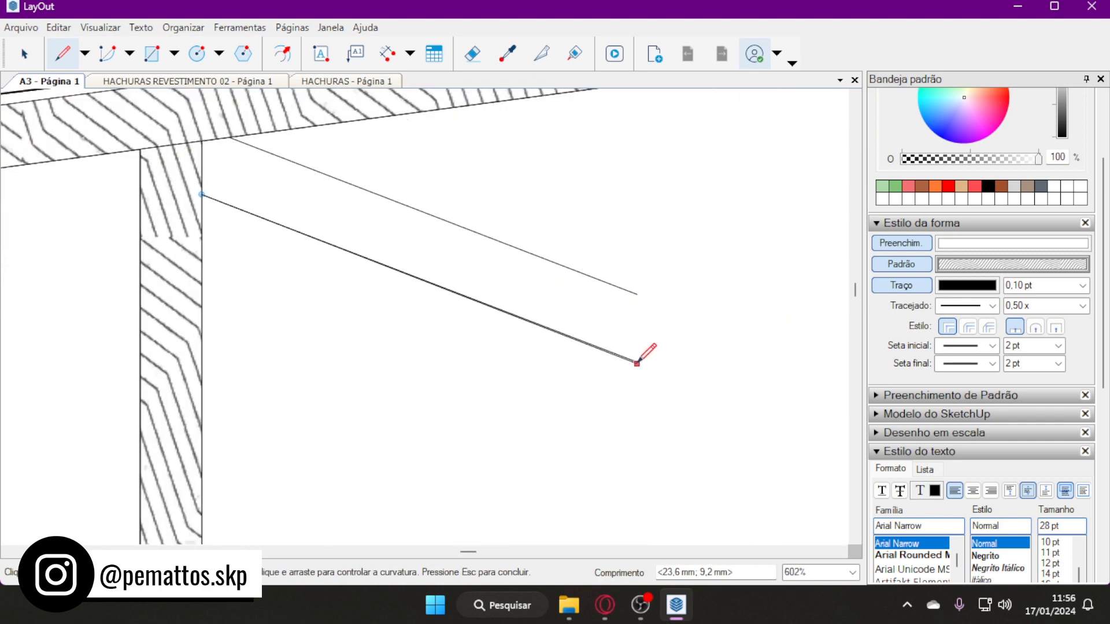
{"action": "left_click", "coordinate": [636, 363]}
{"action": "left_click", "coordinate": [637, 294]}
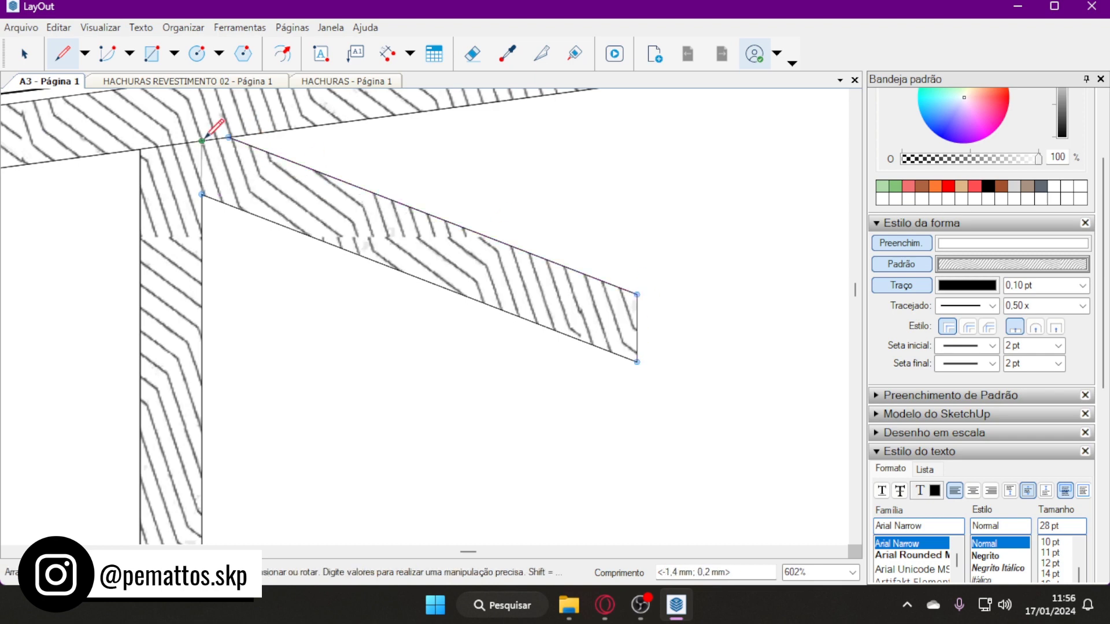
{"action": "scroll", "coordinate": [203, 192], "scroll_direction": "down", "scroll_amount": 5}
{"action": "scroll", "coordinate": [559, 268], "scroll_direction": "down", "scroll_amount": 3}
{"action": "key", "text": "space"}
{"action": "left_click", "coordinate": [413, 240]}
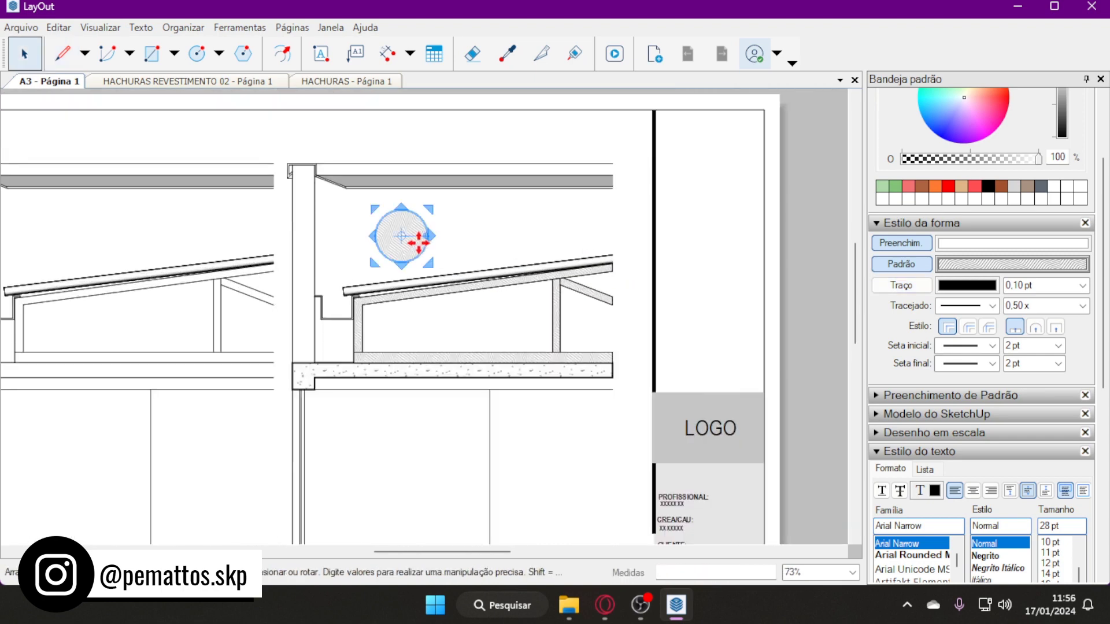
Copy the grey 1:20 block from GRAFICAÇÃO - CORTE DE PELE.layout and paste it onto A3
{"action": "left_click", "coordinate": [504, 487]}
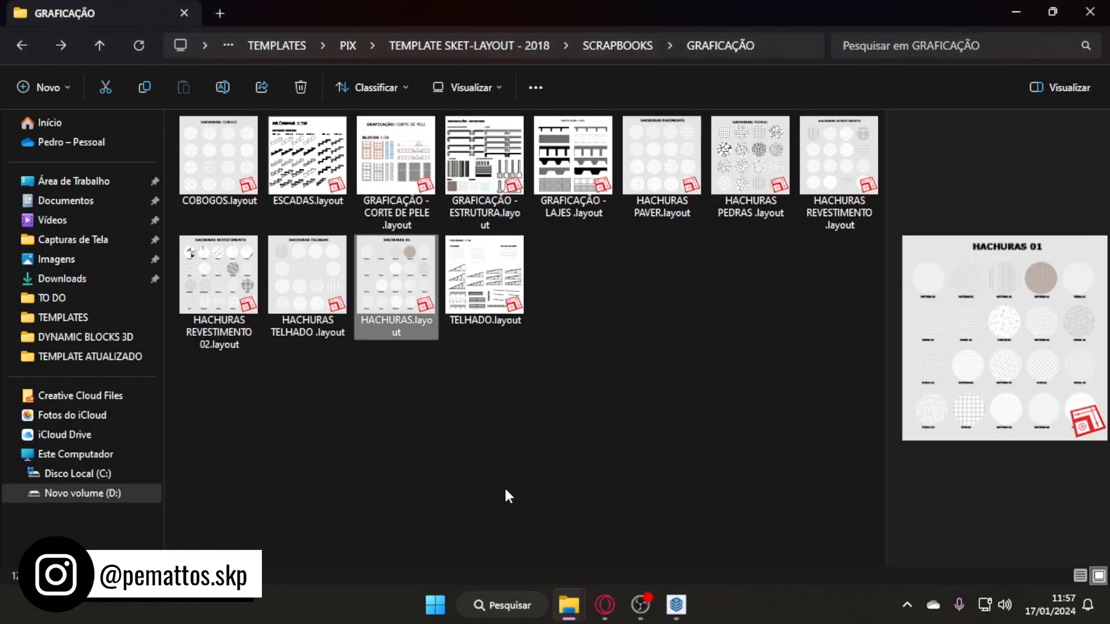
{"action": "double_click", "coordinate": [407, 169]}
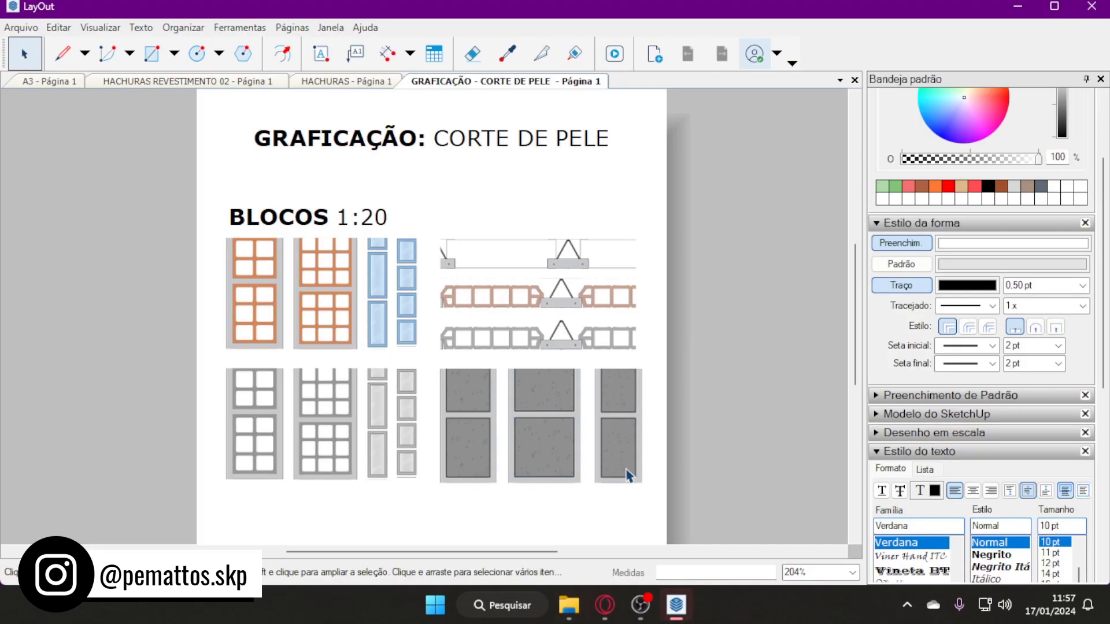
{"action": "scroll", "coordinate": [515, 269], "scroll_direction": "up", "scroll_amount": 2}
{"action": "left_click", "coordinate": [238, 393]}
{"action": "scroll", "coordinate": [311, 378], "scroll_direction": "down", "scroll_amount": 1}
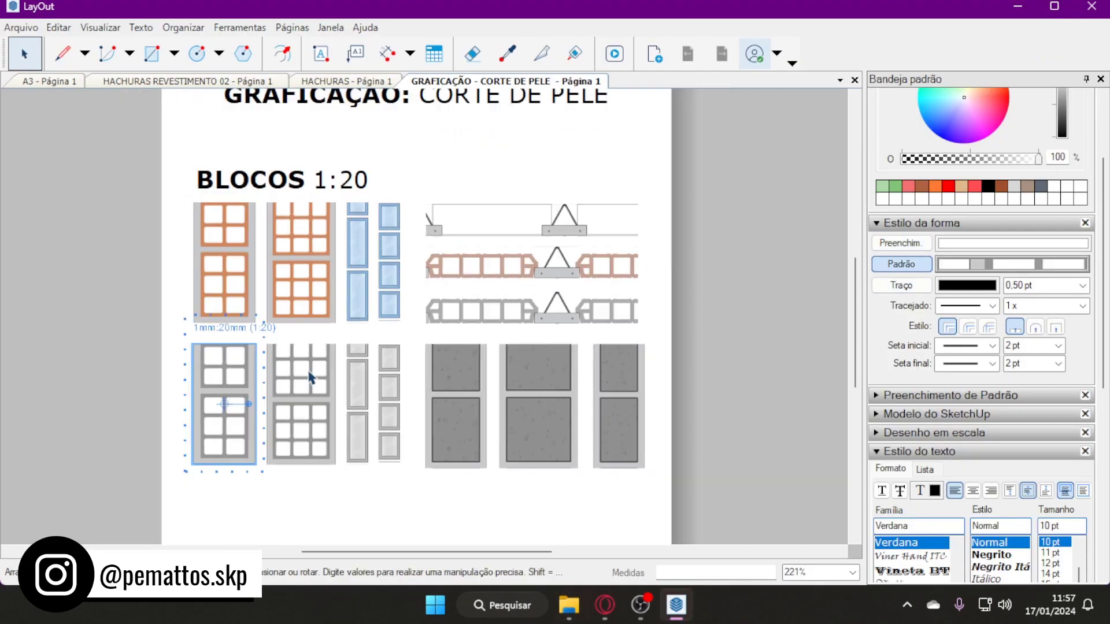
{"action": "left_click", "coordinate": [49, 80]}
{"action": "key", "text": "ctrl+v"}
{"action": "scroll", "coordinate": [475, 306], "scroll_direction": "down", "scroll_amount": 5}
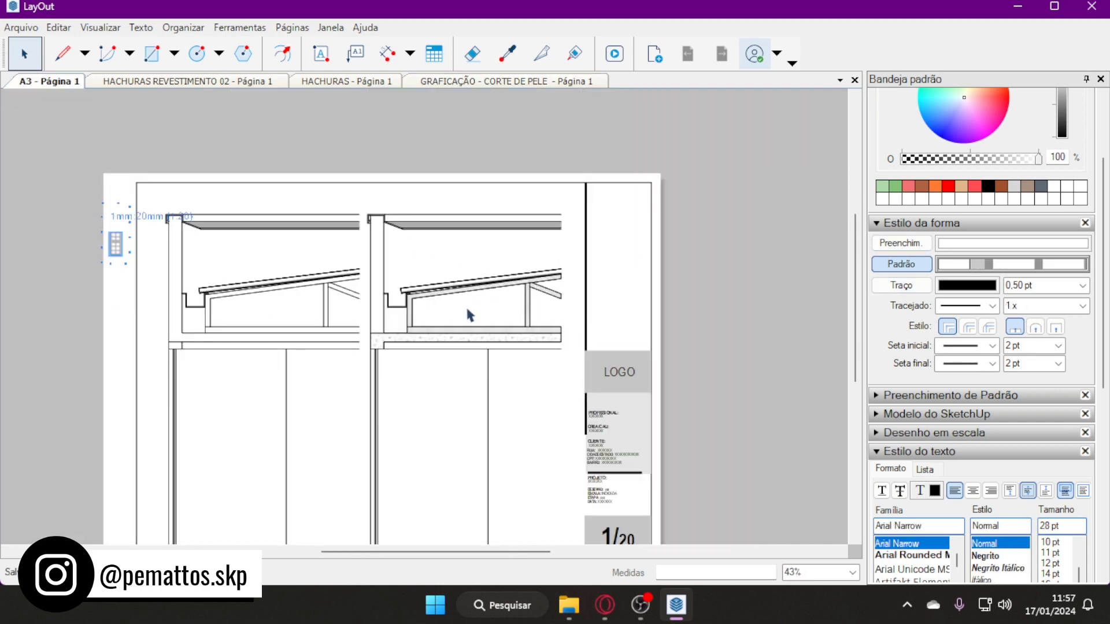
Move the pasted block beside the wall, resize it to wall thickness, and seat it on the slab
{"action": "left_click_drag", "start_coordinate": [258, 258], "coordinate": [399, 288]}
{"action": "scroll", "coordinate": [398, 288], "scroll_direction": "up", "scroll_amount": 5}
{"action": "right_click", "coordinate": [462, 301]}
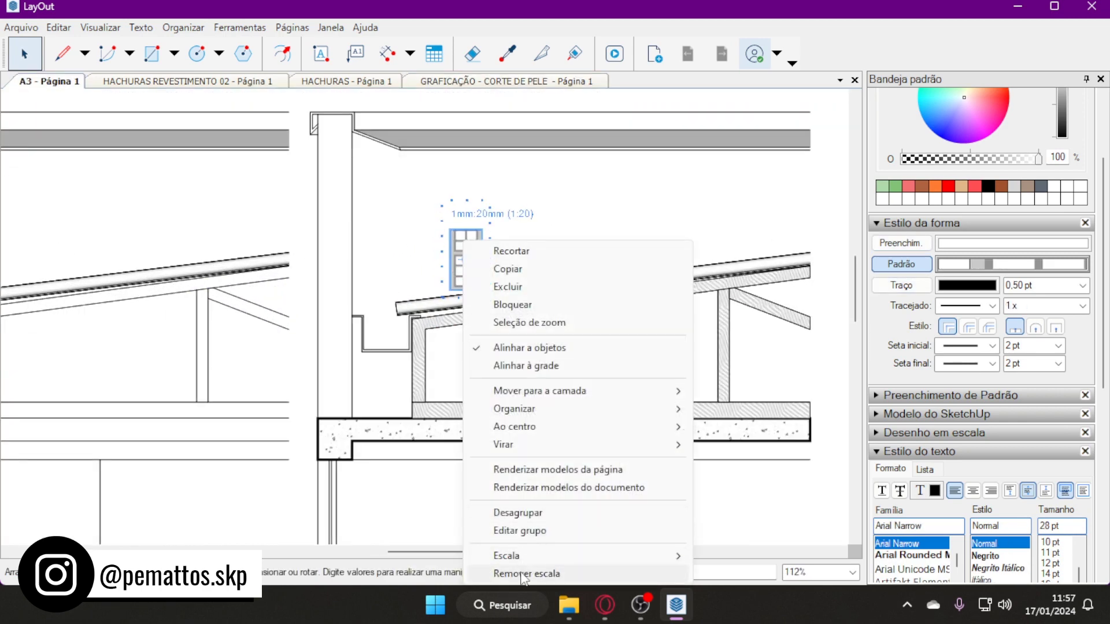
{"action": "key", "text": "Escape"}
{"action": "scroll", "coordinate": [472, 320], "scroll_direction": "up", "scroll_amount": 2}
{"action": "left_click", "coordinate": [1051, 395]}
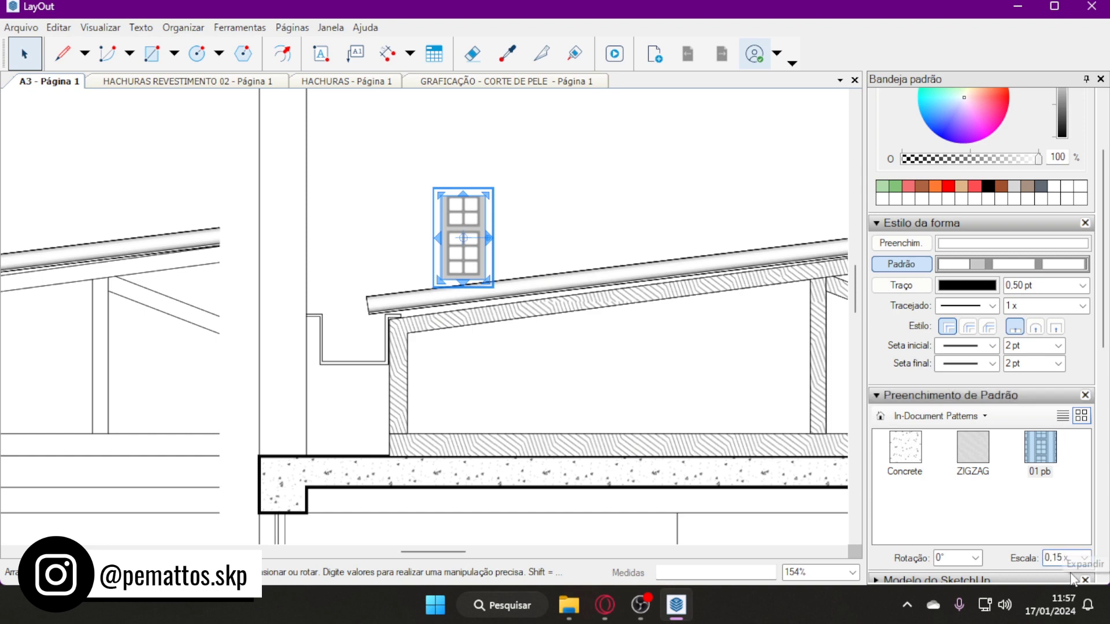
{"action": "left_click_drag", "start_coordinate": [464, 243], "coordinate": [367, 324]}
{"action": "scroll", "coordinate": [332, 399], "scroll_direction": "up", "scroll_amount": 2}
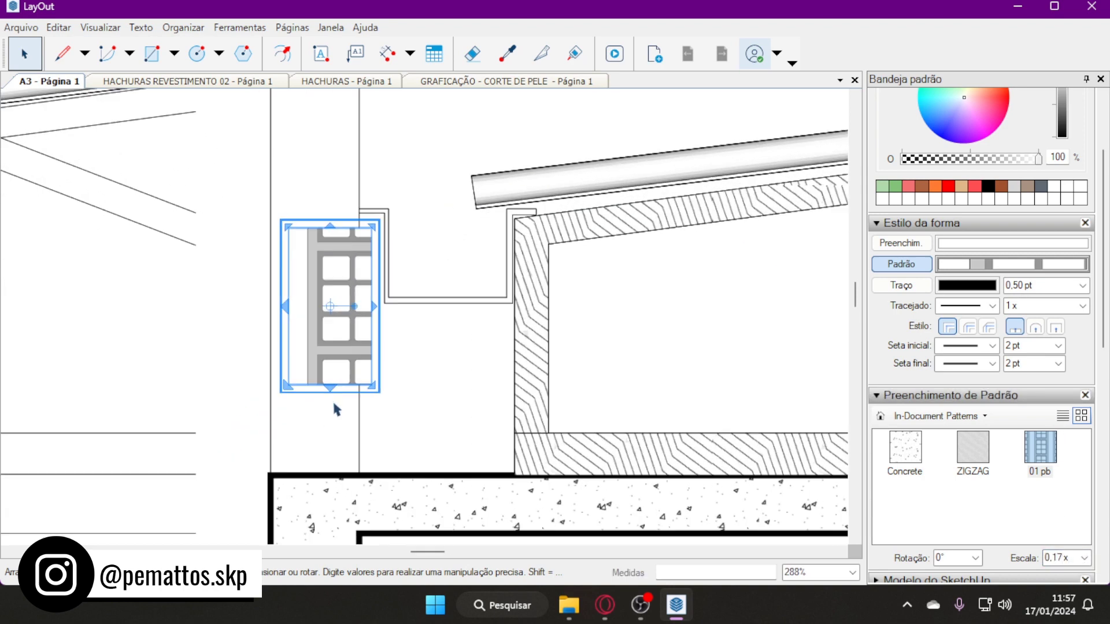
{"action": "left_click_drag", "start_coordinate": [341, 384], "coordinate": [341, 350]}
{"action": "left_click_drag", "start_coordinate": [379, 301], "coordinate": [400, 302]}
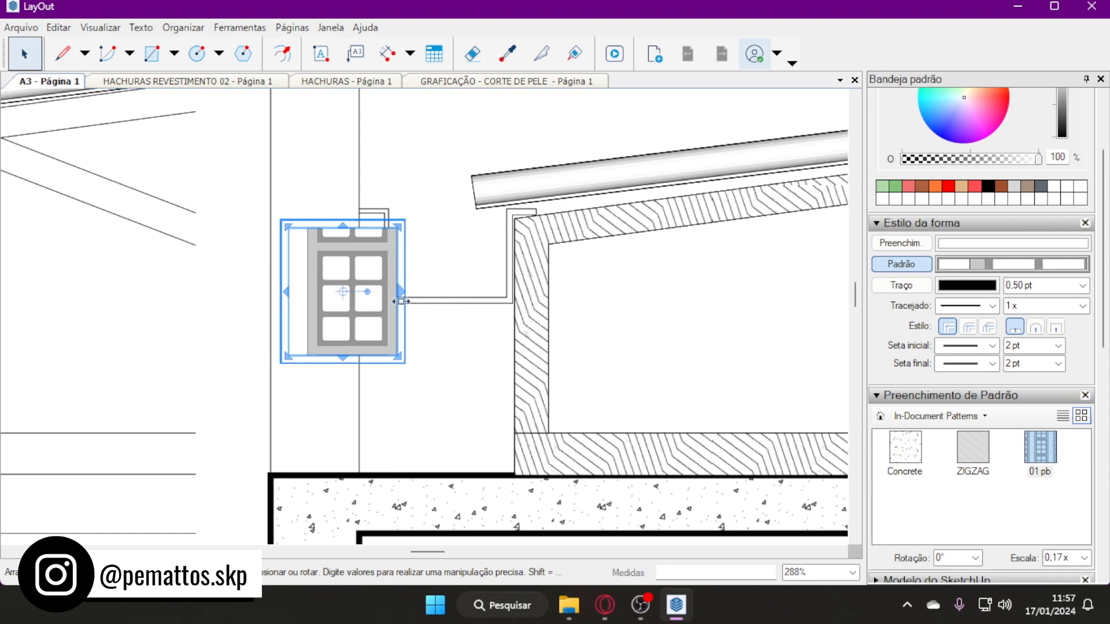
{"action": "left_click_drag", "start_coordinate": [359, 341], "coordinate": [321, 462]}
Stretch the block tiles up to the ceiling and align both edges with the wall
{"action": "scroll", "coordinate": [322, 461], "scroll_direction": "up", "scroll_amount": 2}
{"action": "scroll", "coordinate": [301, 453], "scroll_direction": "up", "scroll_amount": 2}
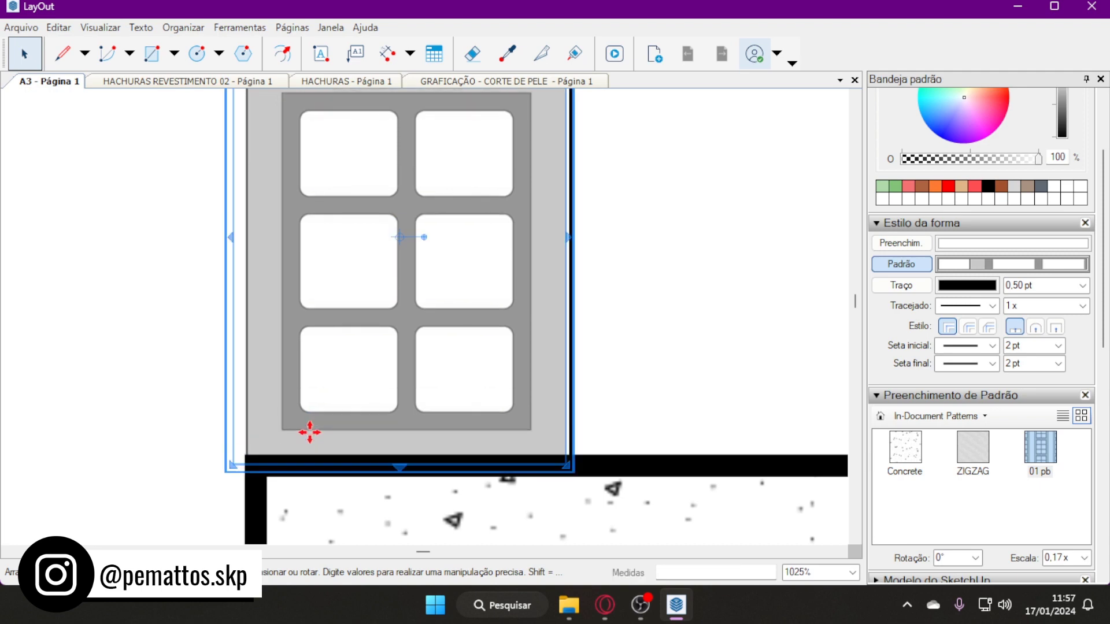
{"action": "scroll", "coordinate": [345, 436], "scroll_direction": "down", "scroll_amount": 2}
{"action": "scroll", "coordinate": [345, 436], "scroll_direction": "down", "scroll_amount": 2}
{"action": "scroll", "coordinate": [407, 445], "scroll_direction": "down", "scroll_amount": 2}
{"action": "left_click_drag", "start_coordinate": [393, 379], "coordinate": [403, 141]}
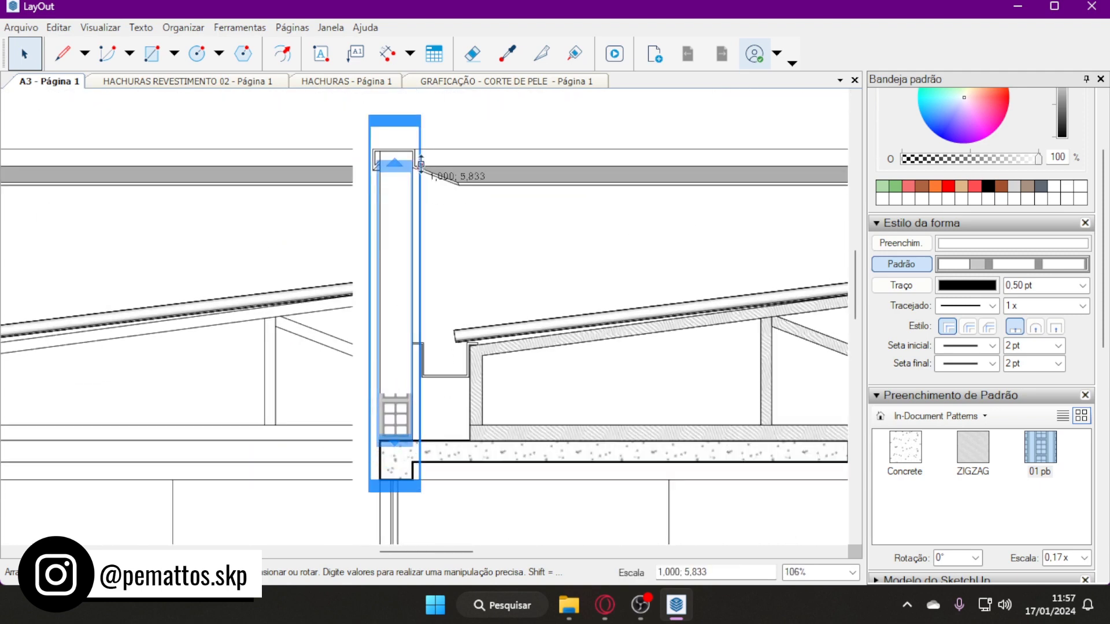
{"action": "scroll", "coordinate": [403, 142], "scroll_direction": "up", "scroll_amount": 3}
{"action": "scroll", "coordinate": [399, 152], "scroll_direction": "up", "scroll_amount": 2}
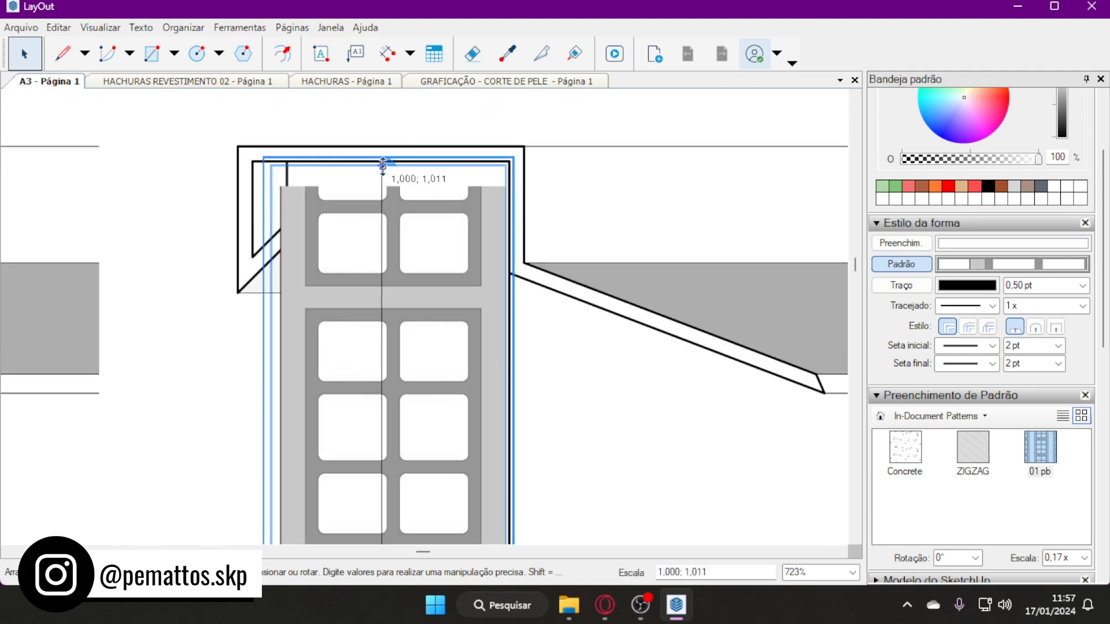
{"action": "scroll", "coordinate": [398, 168], "scroll_direction": "down", "scroll_amount": 2}
{"action": "scroll", "coordinate": [401, 168], "scroll_direction": "down", "scroll_amount": 2}
{"action": "scroll", "coordinate": [434, 366], "scroll_direction": "up", "scroll_amount": 4}
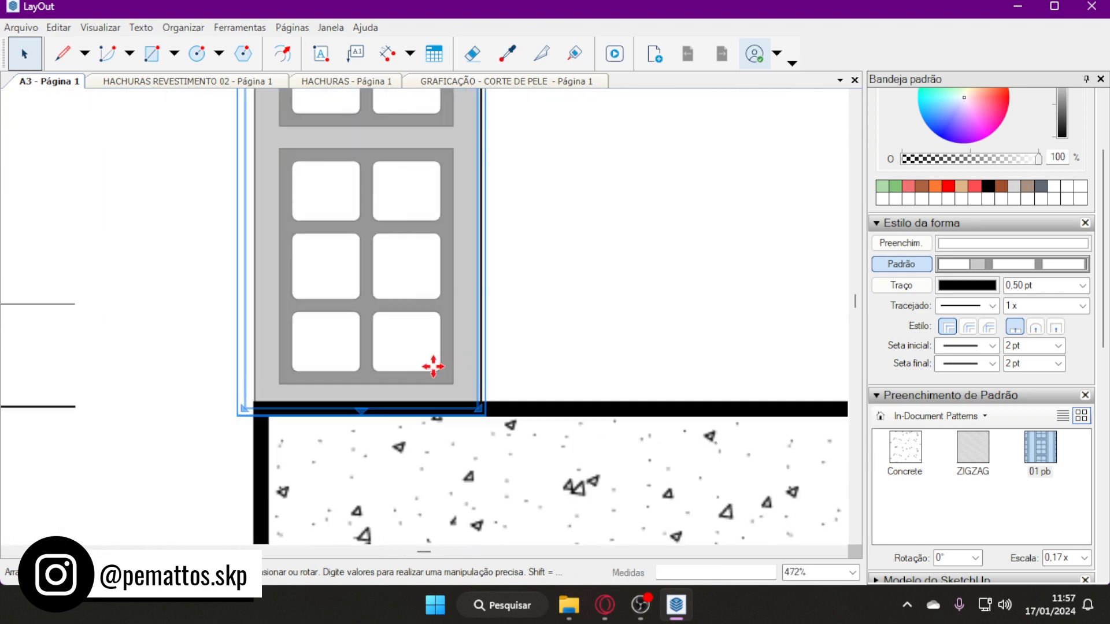
{"action": "scroll", "coordinate": [434, 366], "scroll_direction": "up", "scroll_amount": 1}
{"action": "scroll", "coordinate": [409, 387], "scroll_direction": "down", "scroll_amount": 5}
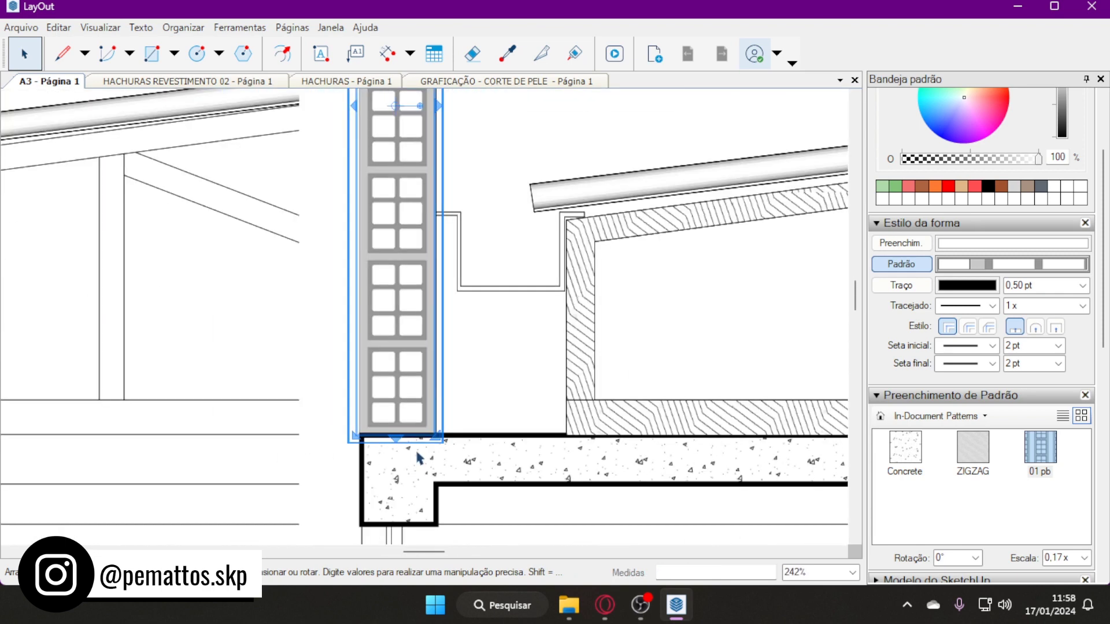
{"action": "scroll", "coordinate": [376, 301], "scroll_direction": "up", "scroll_amount": 10}
{"action": "mouse_move", "coordinate": [339, 297]}
{"action": "left_mouse_down"}
{"action": "mouse_move", "coordinate": [354, 293]}
{"action": "mouse_move", "coordinate": [332, 302]}
{"action": "left_mouse_up"}
{"action": "scroll", "coordinate": [642, 280], "scroll_direction": "up", "scroll_amount": 1}
{"action": "mouse_move", "coordinate": [642, 280]}
{"action": "left_mouse_down"}
{"action": "mouse_move", "coordinate": [684, 283]}
{"action": "mouse_move", "coordinate": [639, 281]}
{"action": "left_mouse_up"}
{"action": "scroll", "coordinate": [438, 329], "scroll_direction": "down", "scroll_amount": 5}
{"action": "scroll", "coordinate": [292, 284], "scroll_direction": "down", "scroll_amount": 4}
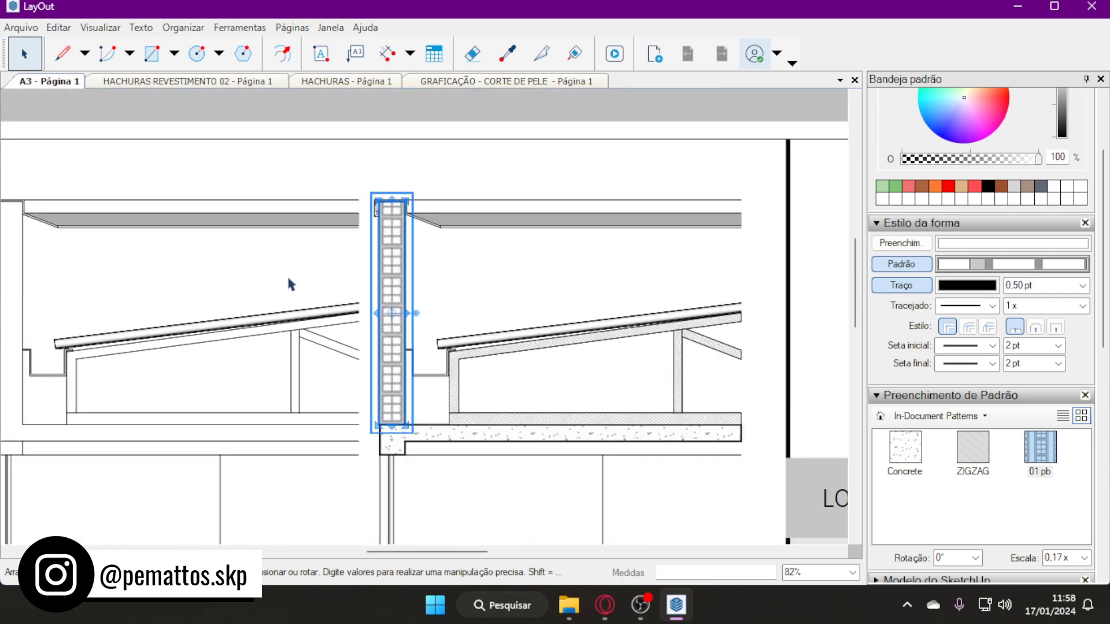
{"action": "scroll", "coordinate": [444, 356], "scroll_direction": "down", "scroll_amount": 2}
{"action": "scroll", "coordinate": [436, 203], "scroll_direction": "up", "scroll_amount": 2}
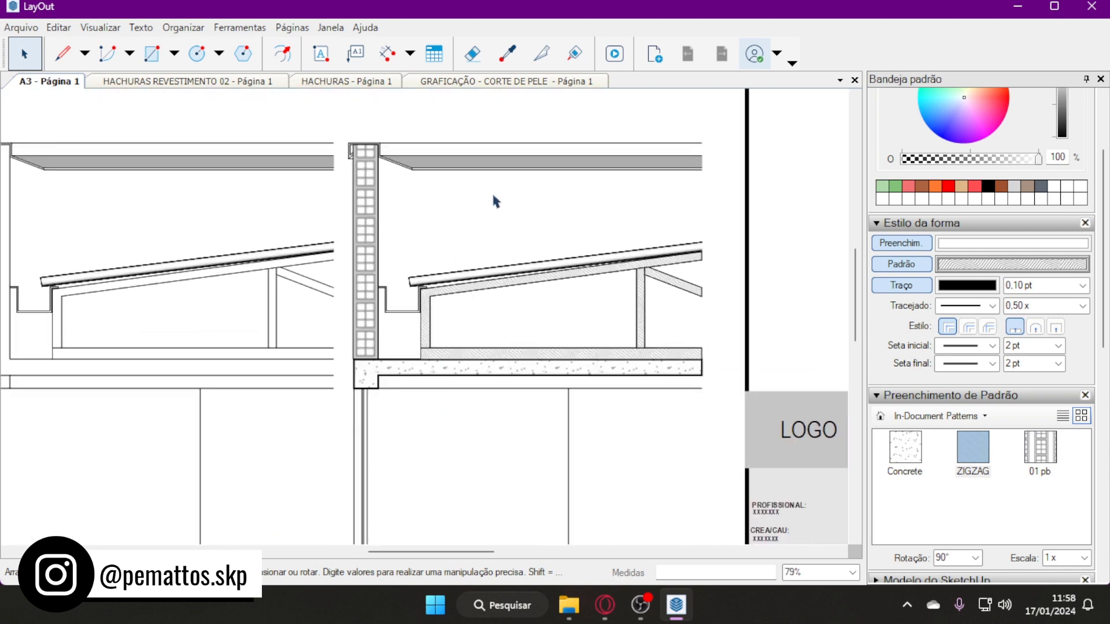
{"action": "scroll", "coordinate": [549, 208], "scroll_direction": "down", "scroll_amount": 2}
{"action": "scroll", "coordinate": [436, 165], "scroll_direction": "down", "scroll_amount": 1}
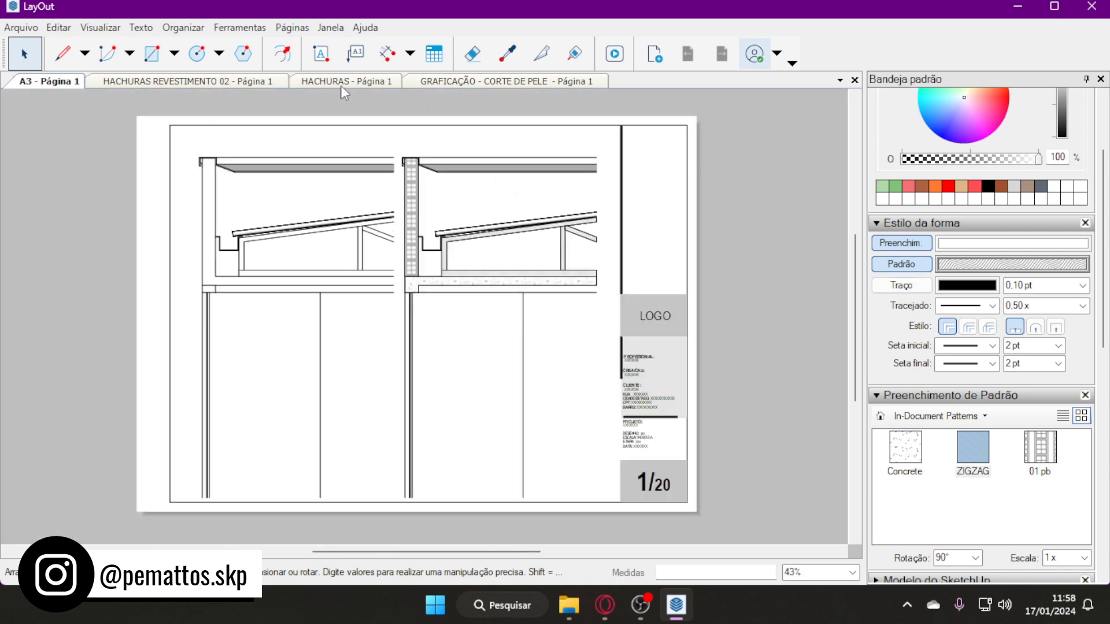
Take the third MÁRMORE marble circle from HACHURAS REVESTIMENTO 02 onto the A3 sheet
{"action": "left_click", "coordinate": [355, 85]}
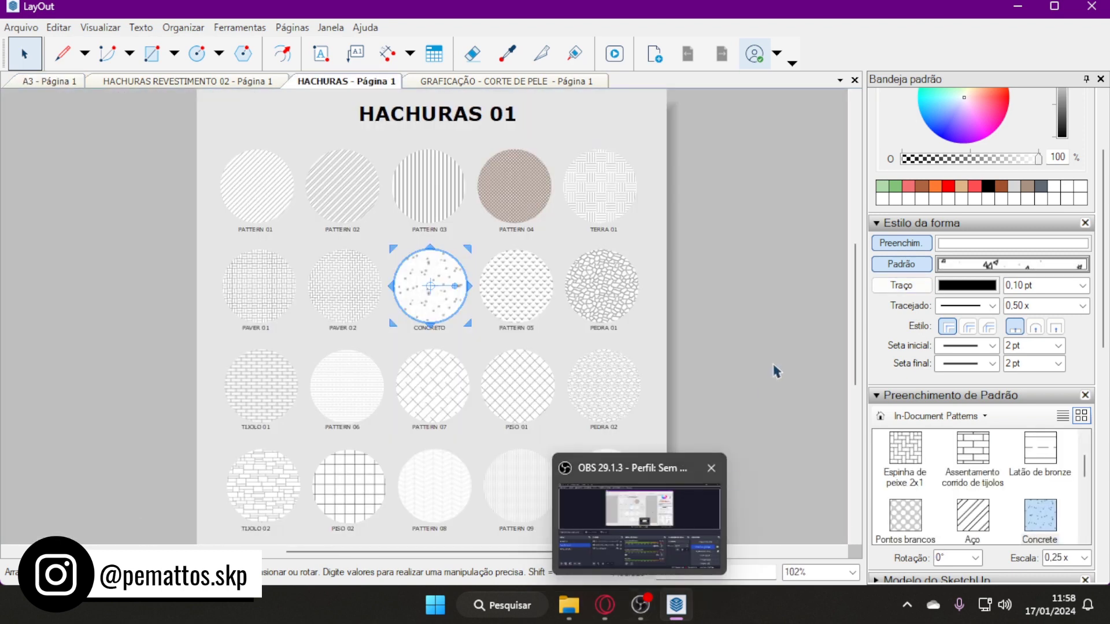
{"action": "left_click", "coordinate": [222, 82]}
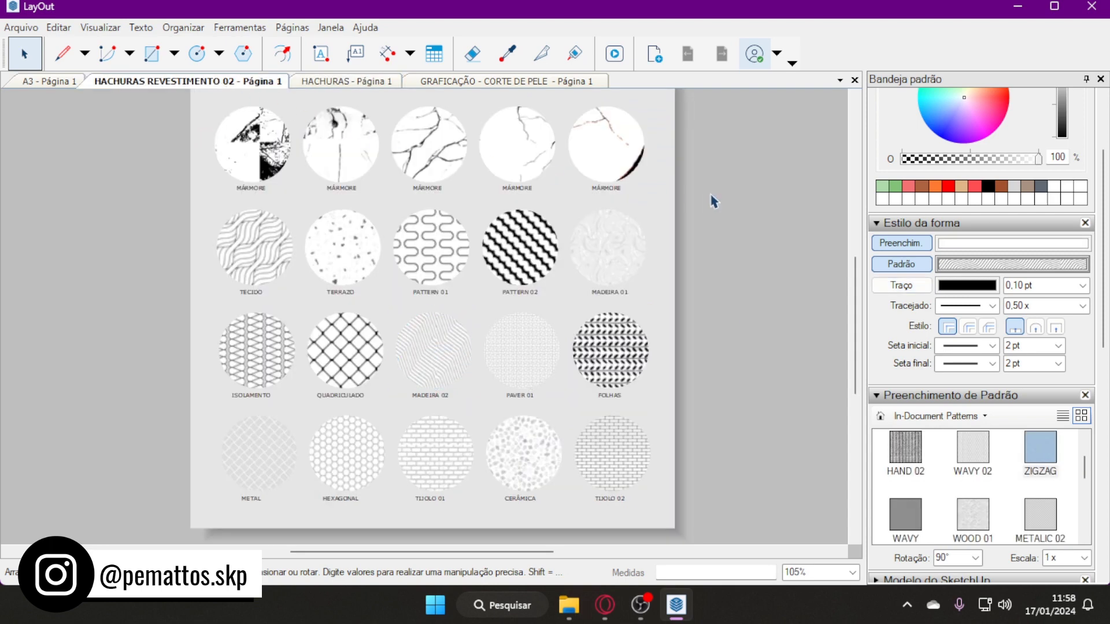
{"action": "mouse_move", "coordinate": [568, 606]}
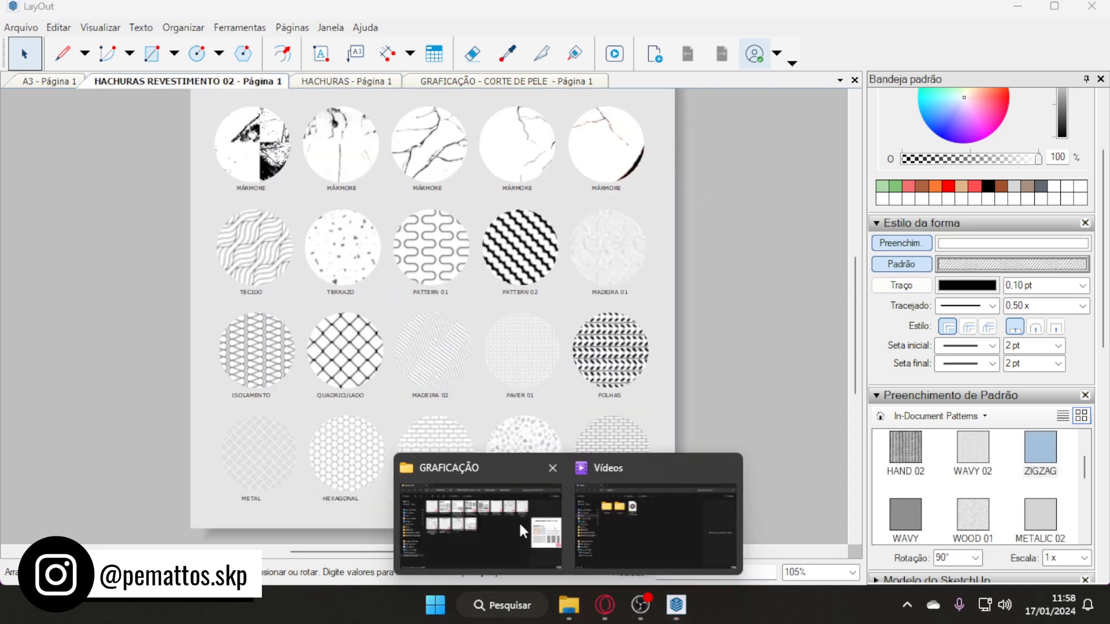
{"action": "left_click", "coordinate": [518, 521]}
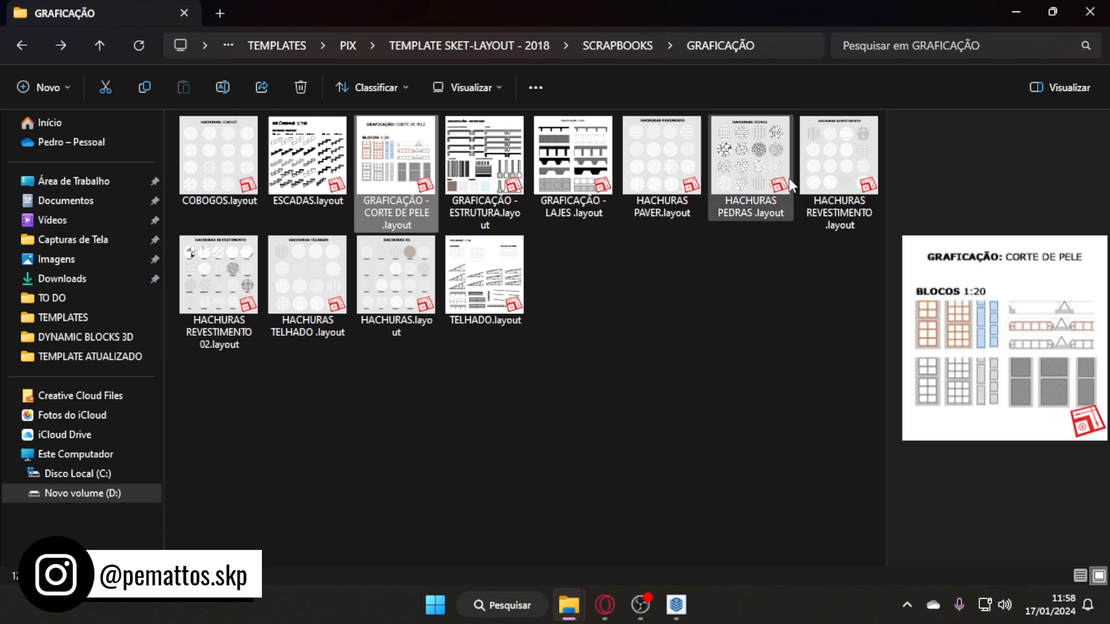
{"action": "left_click", "coordinate": [839, 168]}
{"action": "left_click", "coordinate": [678, 618]}
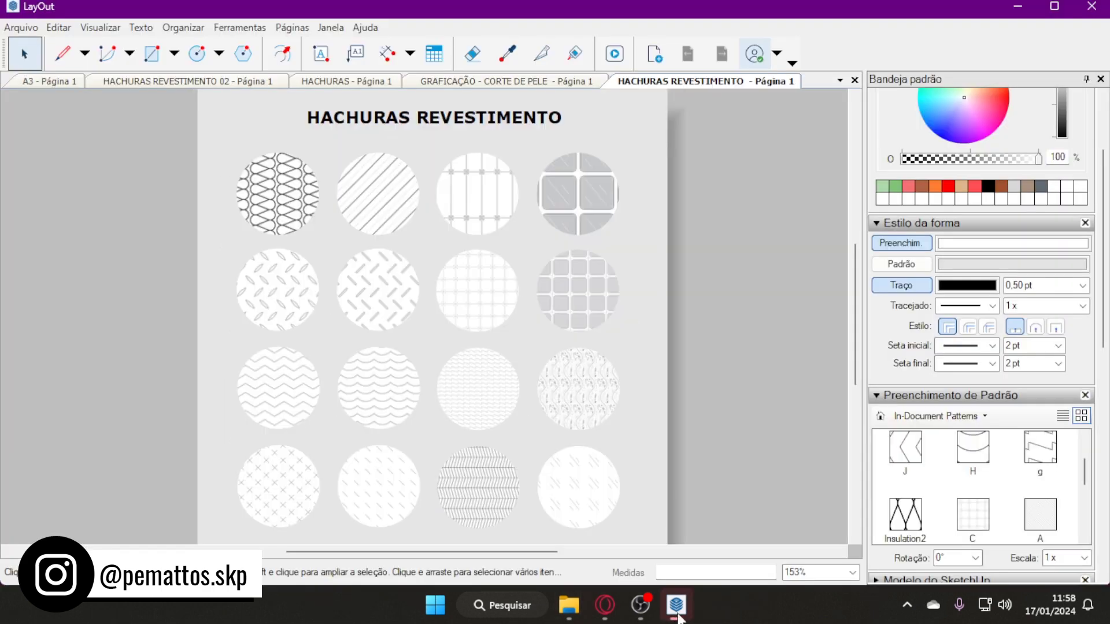
{"action": "scroll", "coordinate": [507, 461], "scroll_direction": "up", "scroll_amount": 1}
{"action": "scroll", "coordinate": [461, 463], "scroll_direction": "up", "scroll_amount": 1}
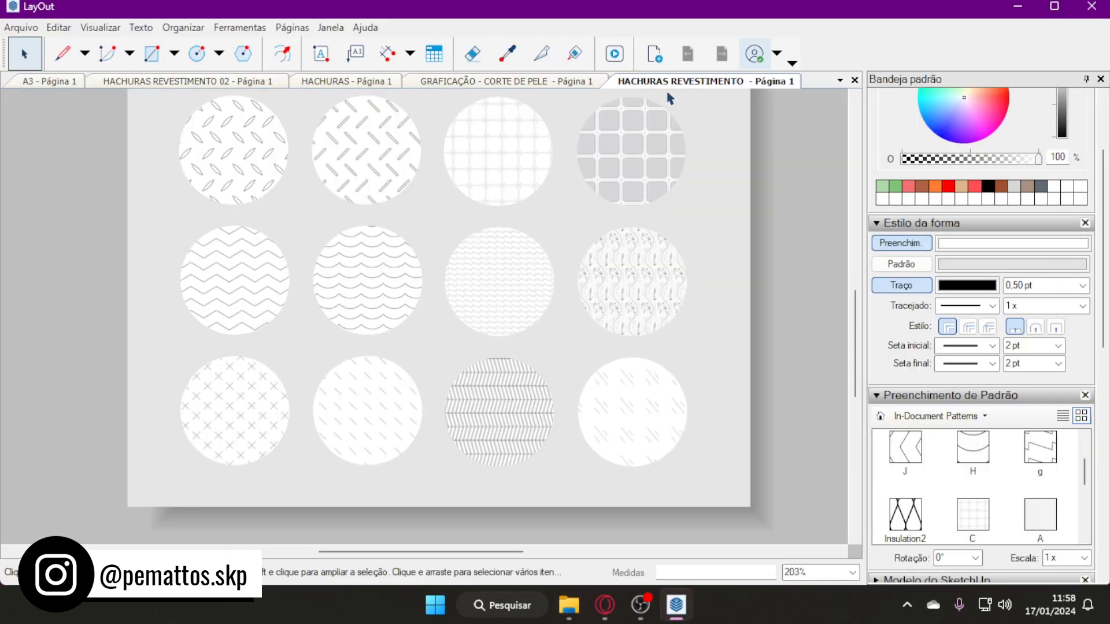
{"action": "key", "text": "ctrl+w"}
{"action": "left_click", "coordinate": [433, 139]}
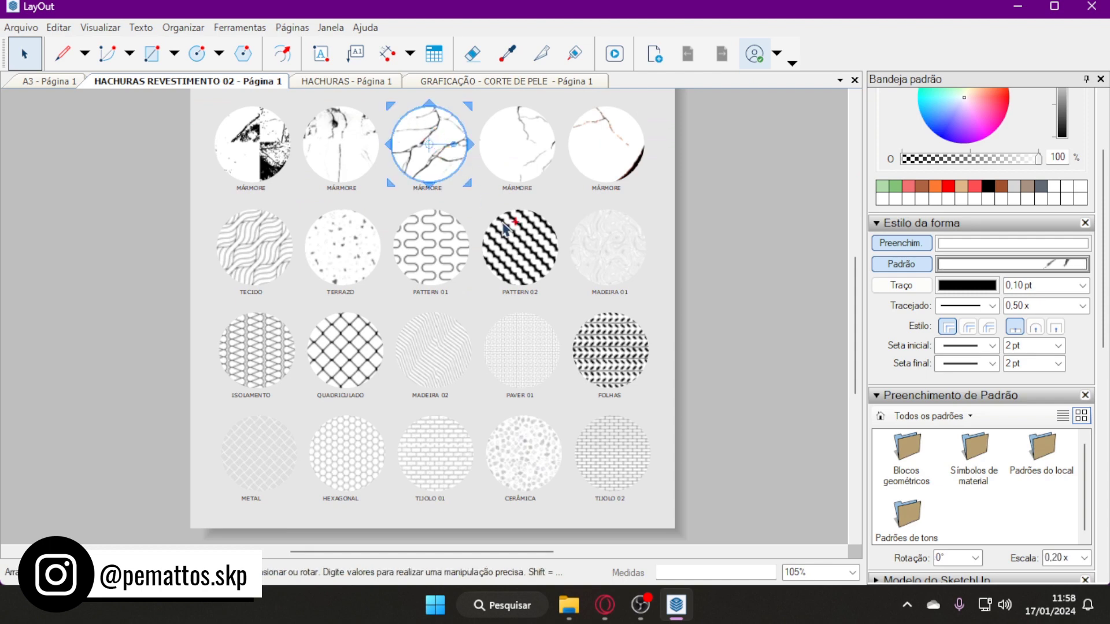
{"action": "left_click", "coordinate": [69, 81]}
Paste the marble sample, pick up its style, and draw a MARBLE 02 rectangle over the lower wall
{"action": "key", "text": "ctrl+v"}
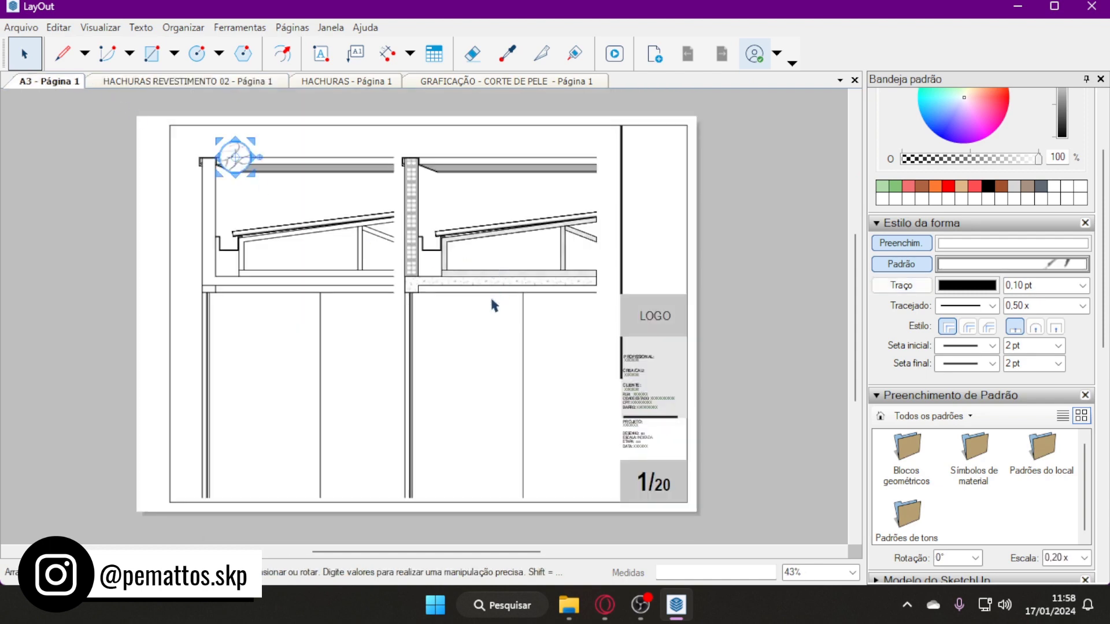
{"action": "left_click", "coordinate": [507, 53]}
{"action": "left_click", "coordinate": [152, 53]}
{"action": "scroll", "coordinate": [448, 458], "scroll_direction": "up", "scroll_amount": 2}
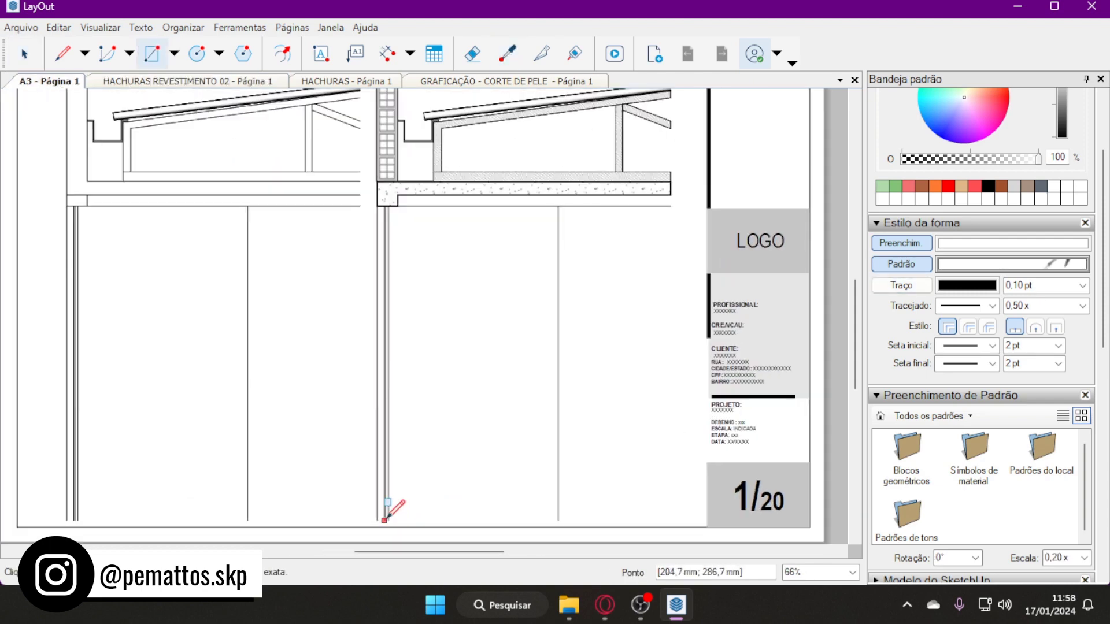
{"action": "left_click_drag", "start_coordinate": [557, 206], "coordinate": [385, 508]}
{"action": "scroll", "coordinate": [382, 498], "scroll_direction": "up", "scroll_amount": 3}
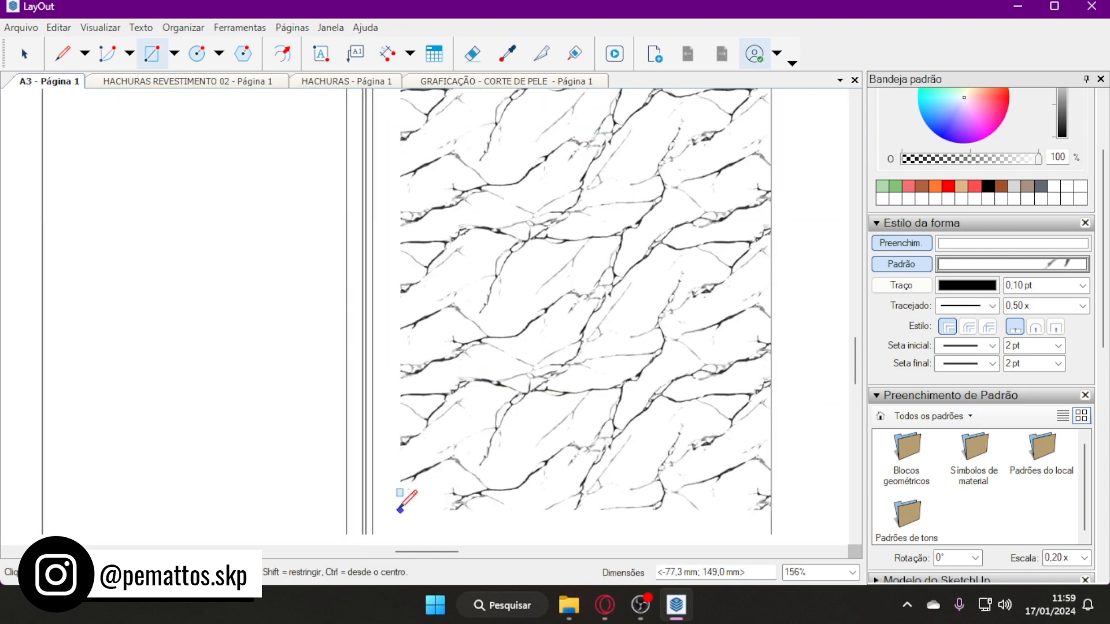
{"action": "scroll", "coordinate": [380, 475], "scroll_direction": "up", "scroll_amount": 2}
{"action": "scroll", "coordinate": [381, 463], "scroll_direction": "down", "scroll_amount": 3}
{"action": "scroll", "coordinate": [364, 453], "scroll_direction": "down", "scroll_amount": 2}
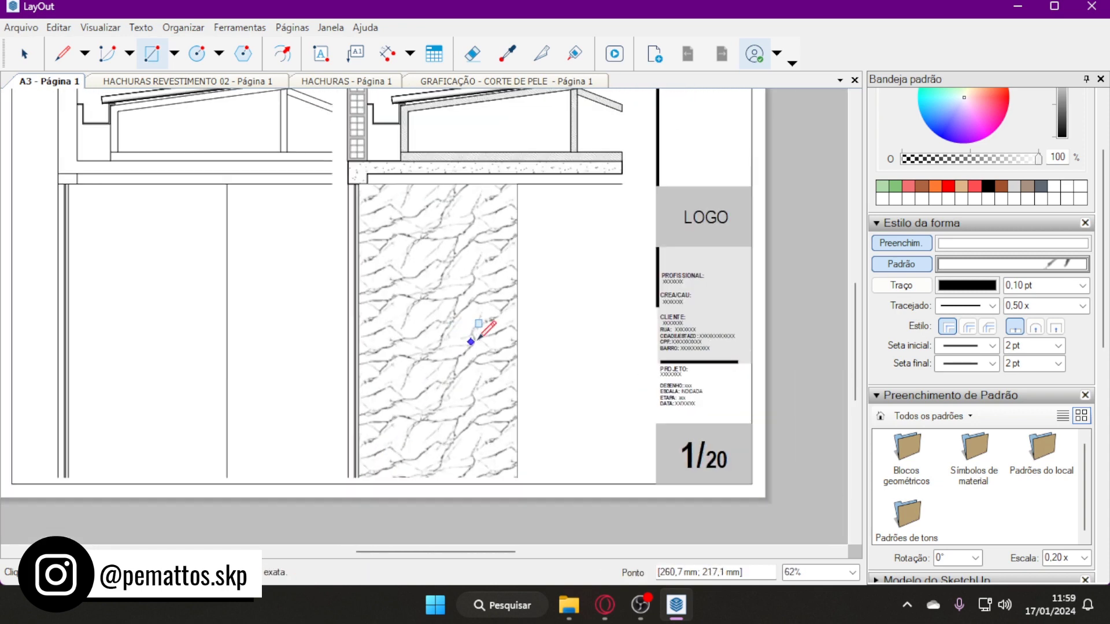
Select the new marble rectangle and show the In-Document Patterns list
{"action": "key", "text": "space"}
{"action": "left_click", "coordinate": [488, 295]}
{"action": "left_click", "coordinate": [1058, 270]}
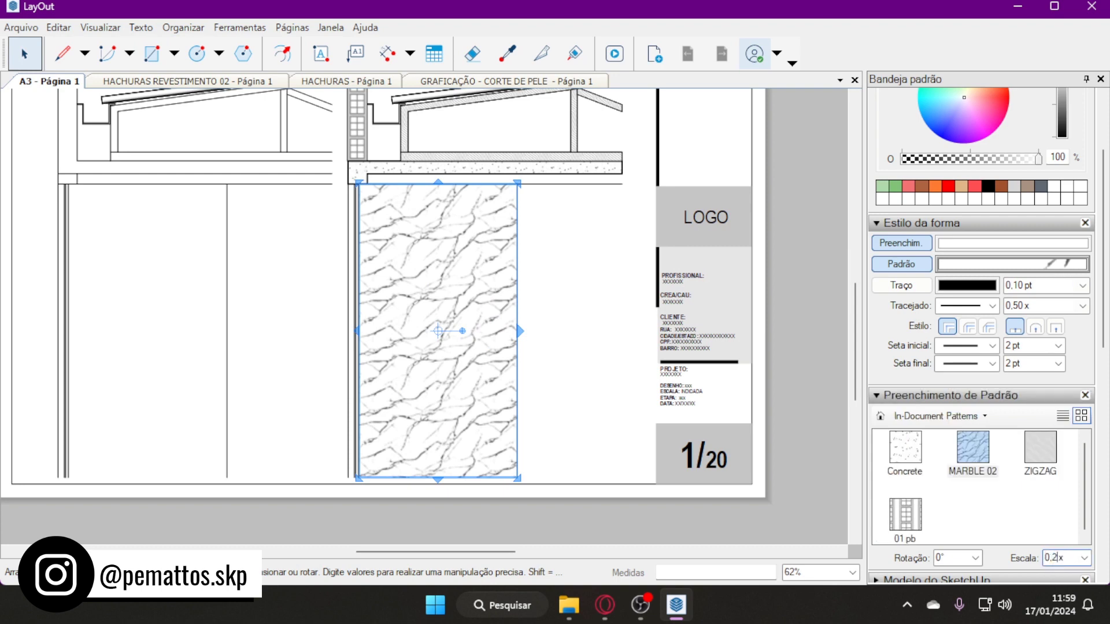
Draw a second MARBLE 02 rectangle over the wall and pull its left edge in to fit
{"action": "type", "text": "5"}
{"action": "type", "text": "50"}
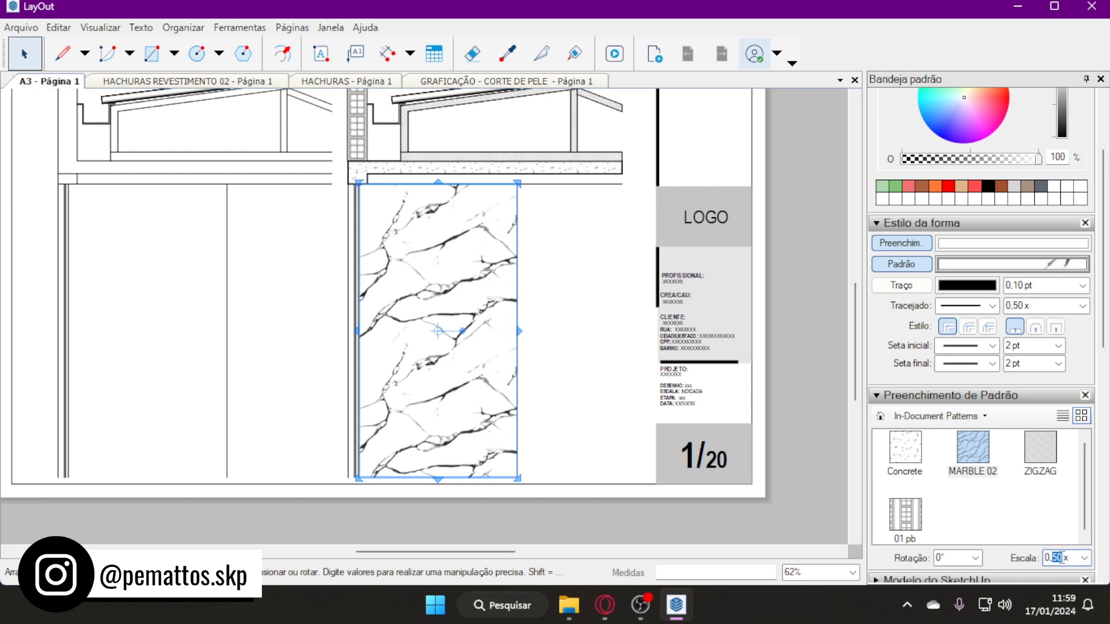
{"action": "type", "text": "5 "}
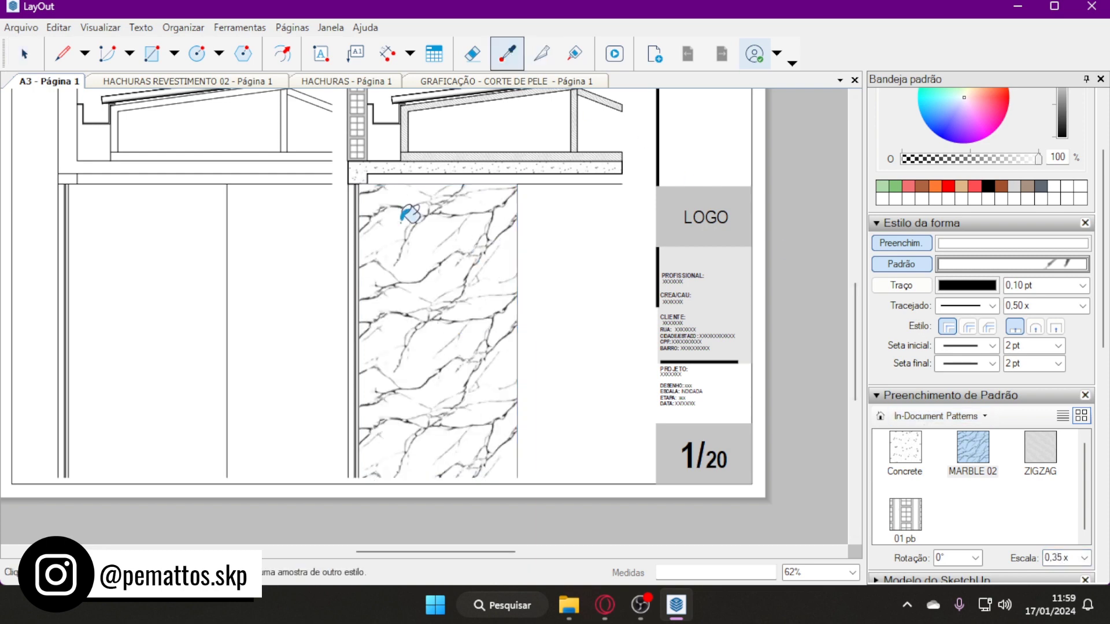
{"action": "type", "text": "r"}
{"action": "left_click_drag", "start_coordinate": [517, 185], "coordinate": [622, 477]}
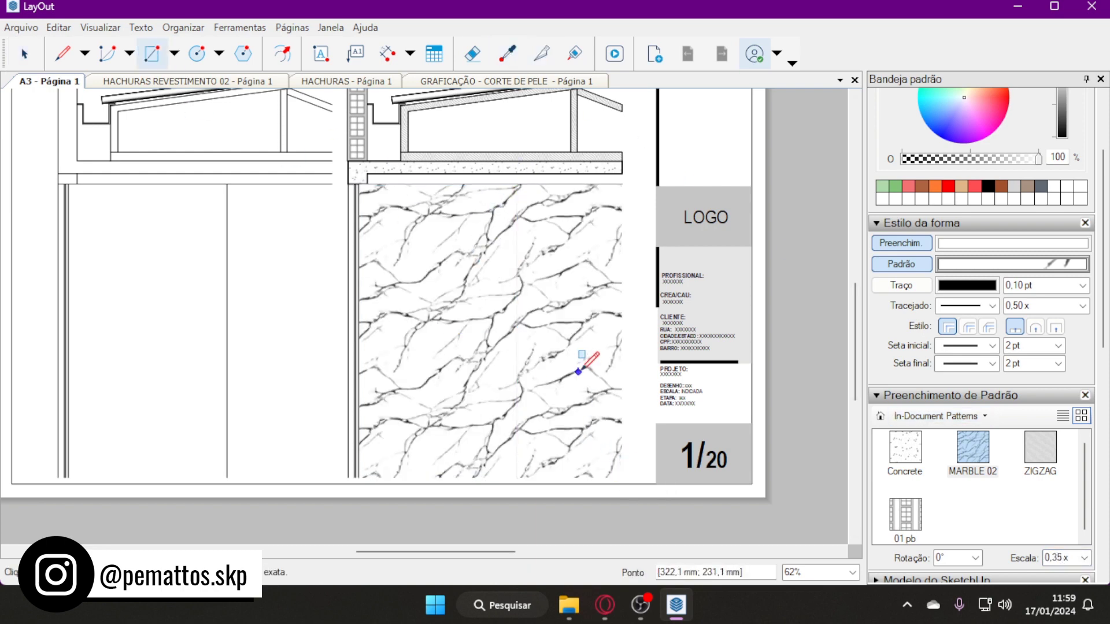
{"action": "key", "text": "space"}
{"action": "scroll", "coordinate": [377, 242], "scroll_direction": "up", "scroll_amount": 5}
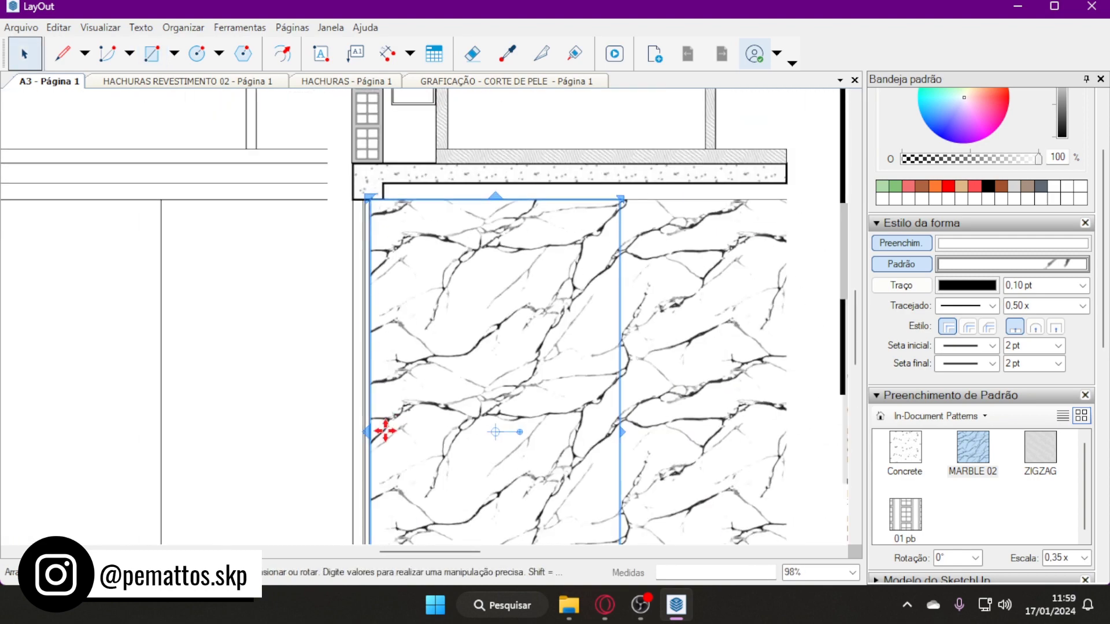
{"action": "left_click_drag", "start_coordinate": [385, 431], "coordinate": [398, 431]}
{"action": "scroll", "coordinate": [357, 200], "scroll_direction": "down", "scroll_amount": 3}
{"action": "left_click", "coordinate": [828, 278]}
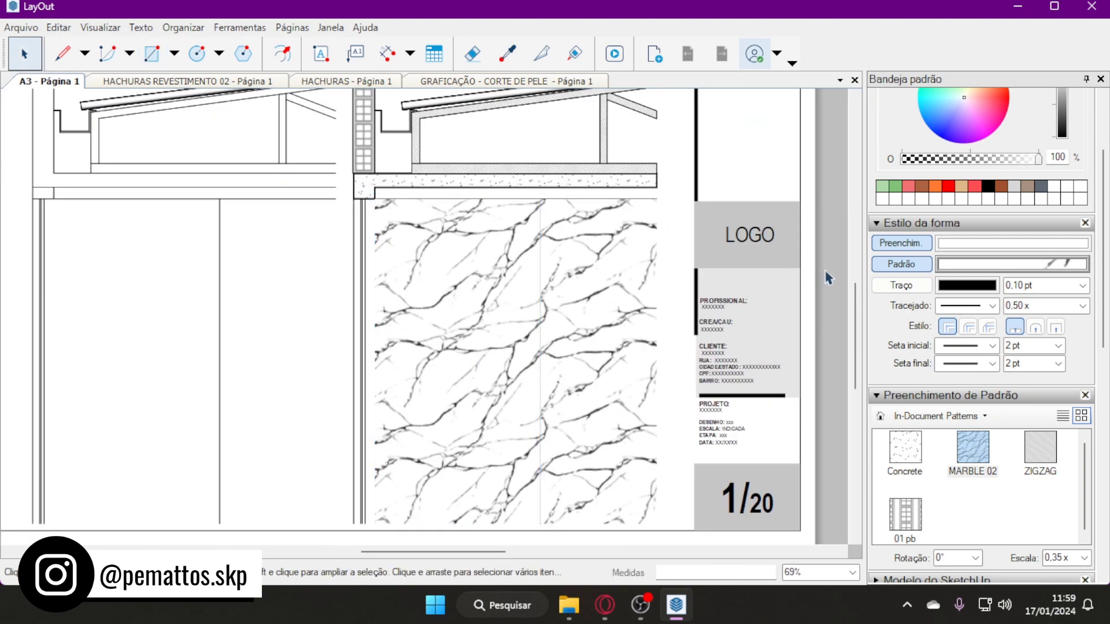
Apply an option from the marble rectangle's right-click menu, then begin tracing a line
{"action": "scroll", "coordinate": [407, 123], "scroll_direction": "down", "scroll_amount": 2}
{"action": "key", "text": "l"}
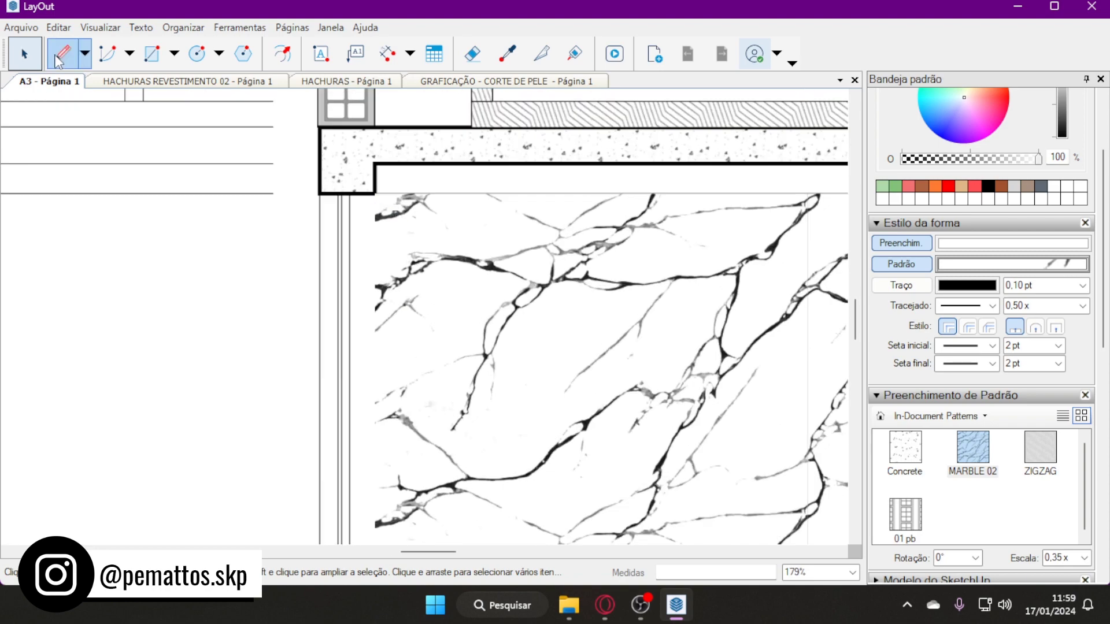
{"action": "key", "text": "space"}
{"action": "scroll", "coordinate": [421, 235], "scroll_direction": "up", "scroll_amount": 1}
{"action": "left_click", "coordinate": [421, 235]}
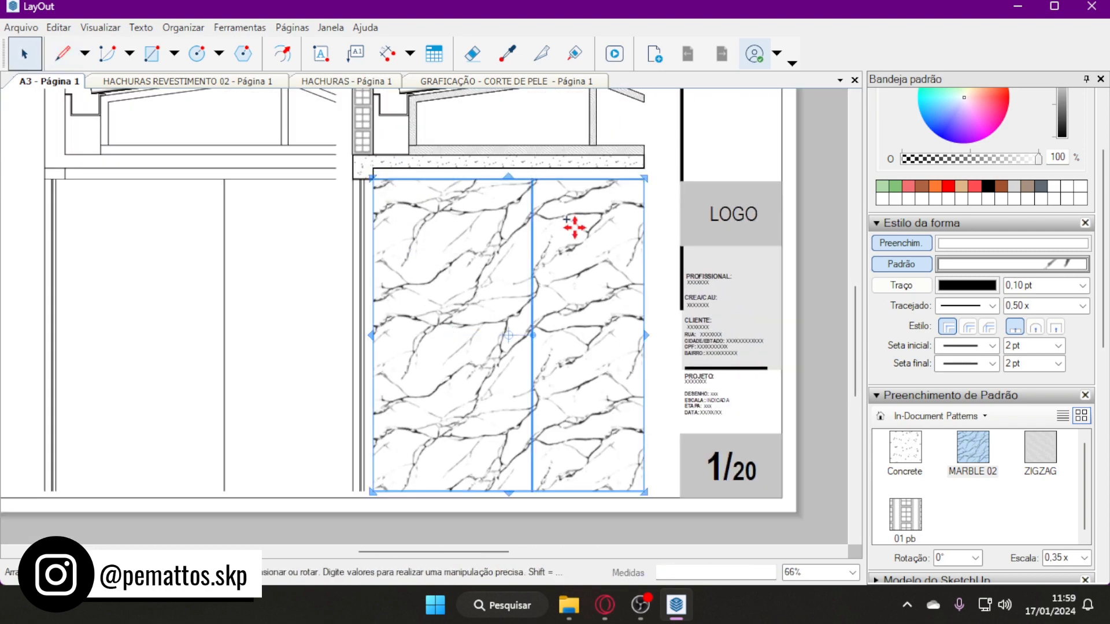
{"action": "right_click", "coordinate": [565, 228]}
{"action": "left_click", "coordinate": [878, 449]}
{"action": "left_click", "coordinate": [830, 312]}
{"action": "scroll", "coordinate": [373, 181], "scroll_direction": "up", "scroll_amount": 3}
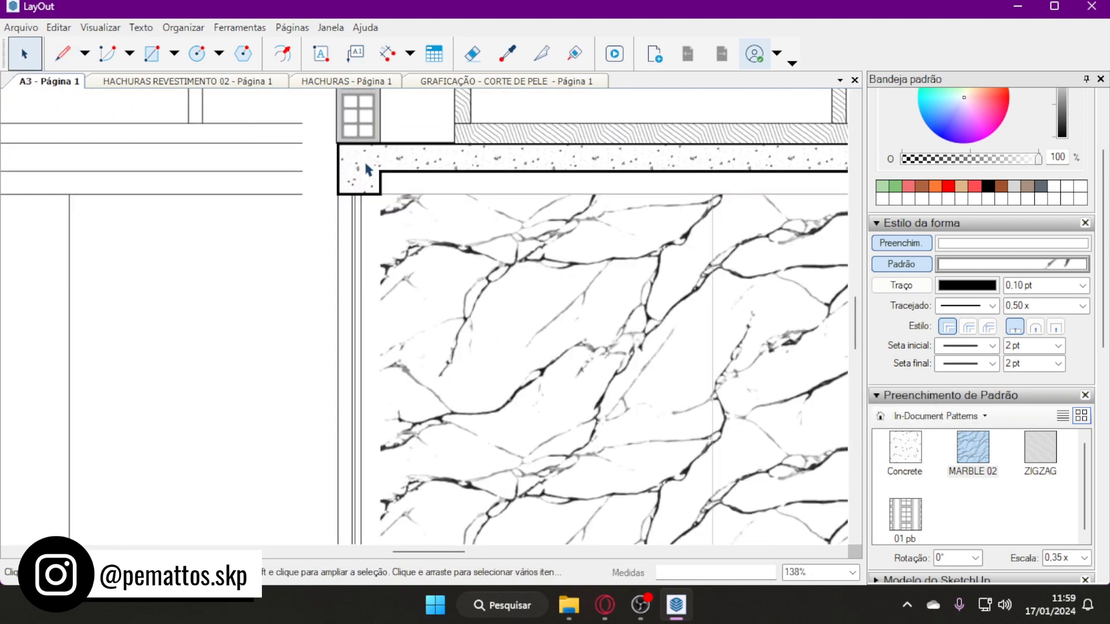
{"action": "scroll", "coordinate": [373, 181], "scroll_direction": "up", "scroll_amount": 3}
{"action": "key", "text": "l"}
{"action": "scroll", "coordinate": [391, 347], "scroll_direction": "down", "scroll_amount": 2}
Draw a vertical line up the marble cladding's left edge
{"action": "scroll", "coordinate": [421, 371], "scroll_direction": "down", "scroll_amount": 2}
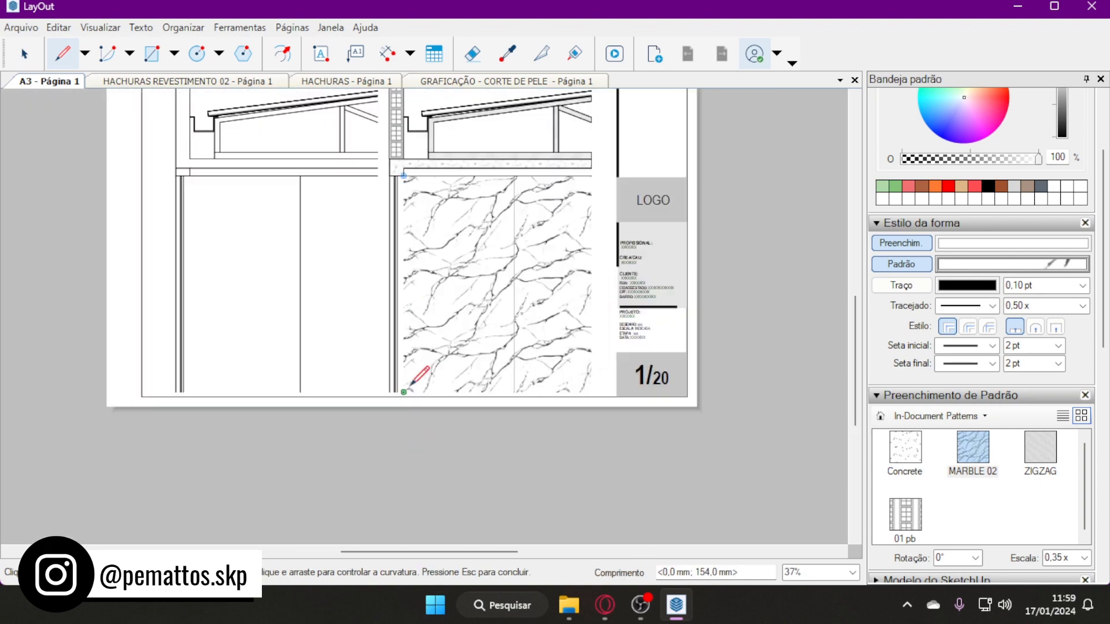
{"action": "scroll", "coordinate": [408, 384], "scroll_direction": "up", "scroll_amount": 4}
{"action": "left_click", "coordinate": [395, 402]}
{"action": "scroll", "coordinate": [405, 404], "scroll_direction": "down", "scroll_amount": 3}
{"action": "scroll", "coordinate": [399, 199], "scroll_direction": "up", "scroll_amount": 2}
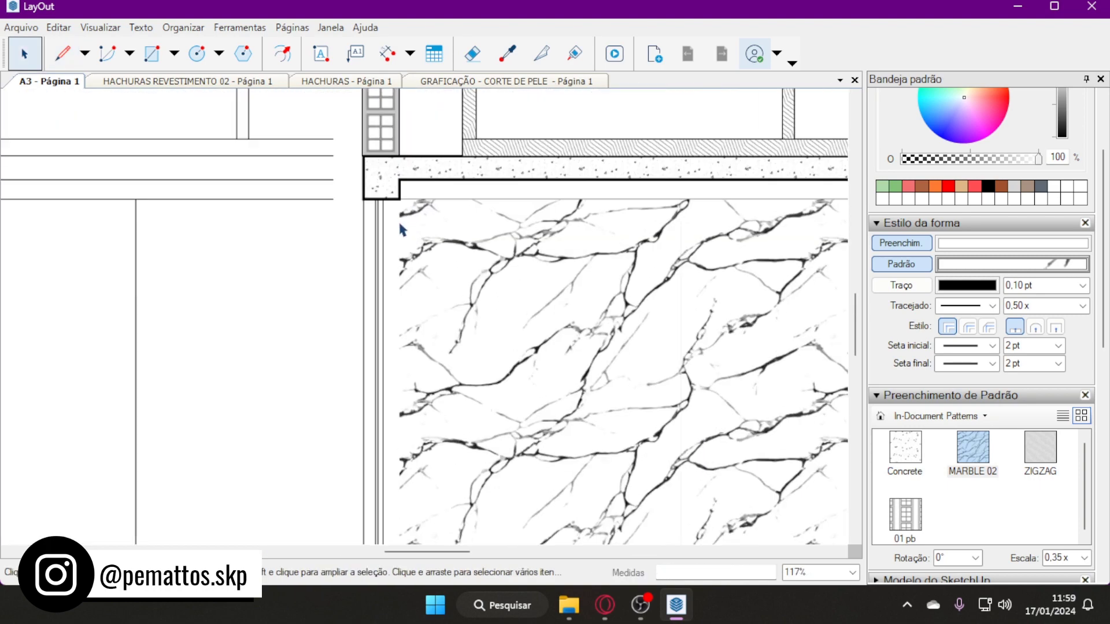
{"action": "left_click", "coordinate": [397, 197]}
{"action": "key", "text": "space"}
{"action": "left_click", "coordinate": [273, 137]}
Draw a stroked, pattern-free line from the marble corner, then return to the HACHURAS page
{"action": "key", "text": "l"}
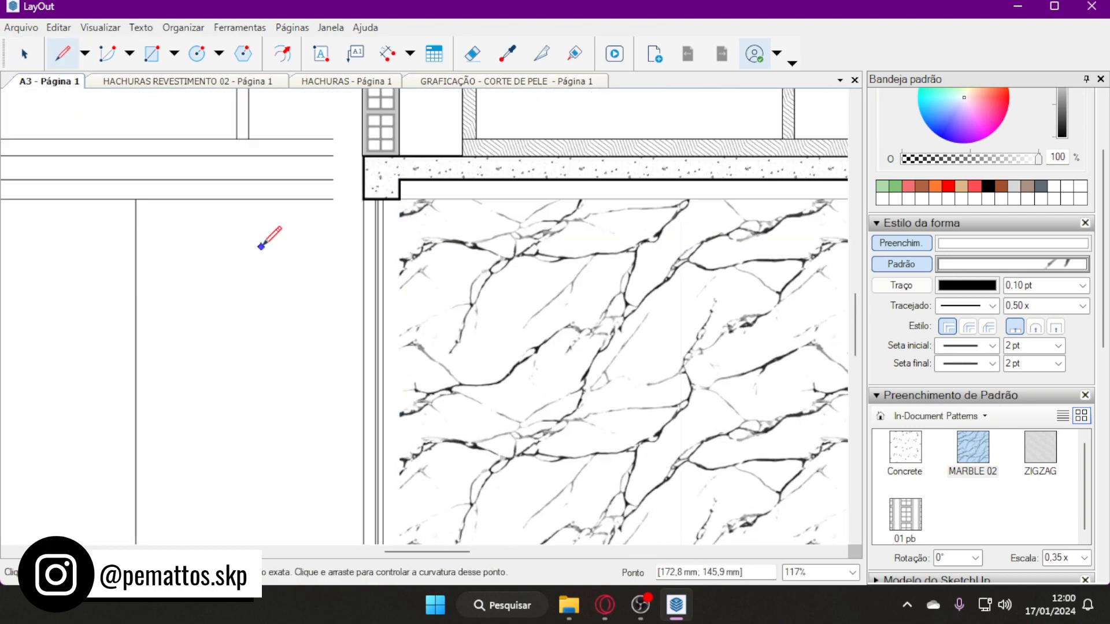
{"action": "left_click", "coordinate": [921, 291]}
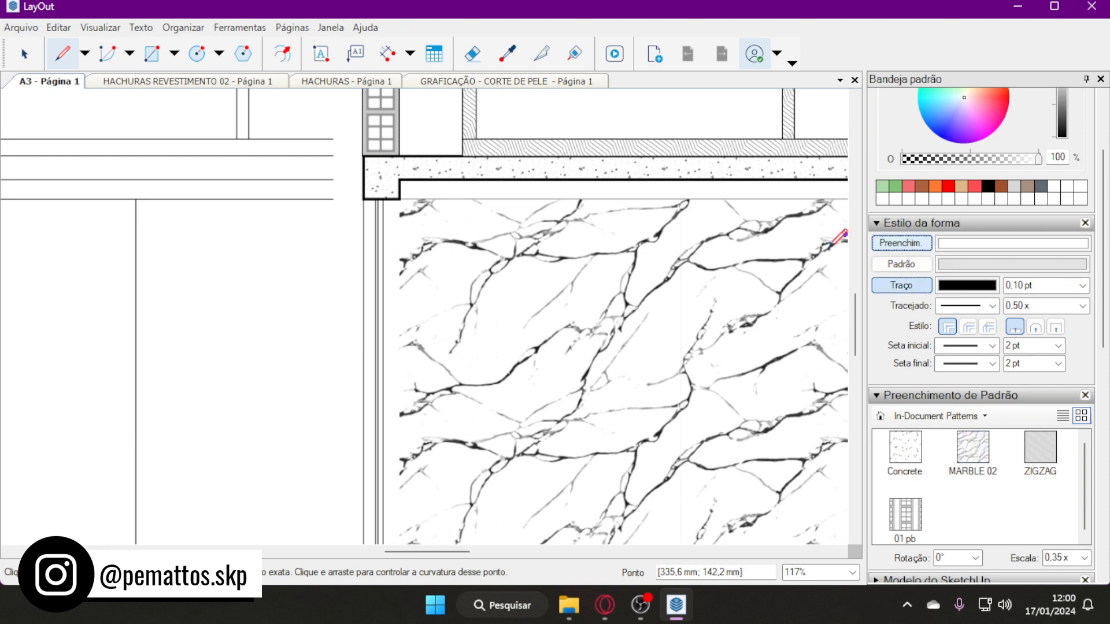
{"action": "left_click", "coordinate": [395, 198]}
{"action": "scroll", "coordinate": [422, 347], "scroll_direction": "down", "scroll_amount": 3}
{"action": "scroll", "coordinate": [422, 405], "scroll_direction": "up", "scroll_amount": 5}
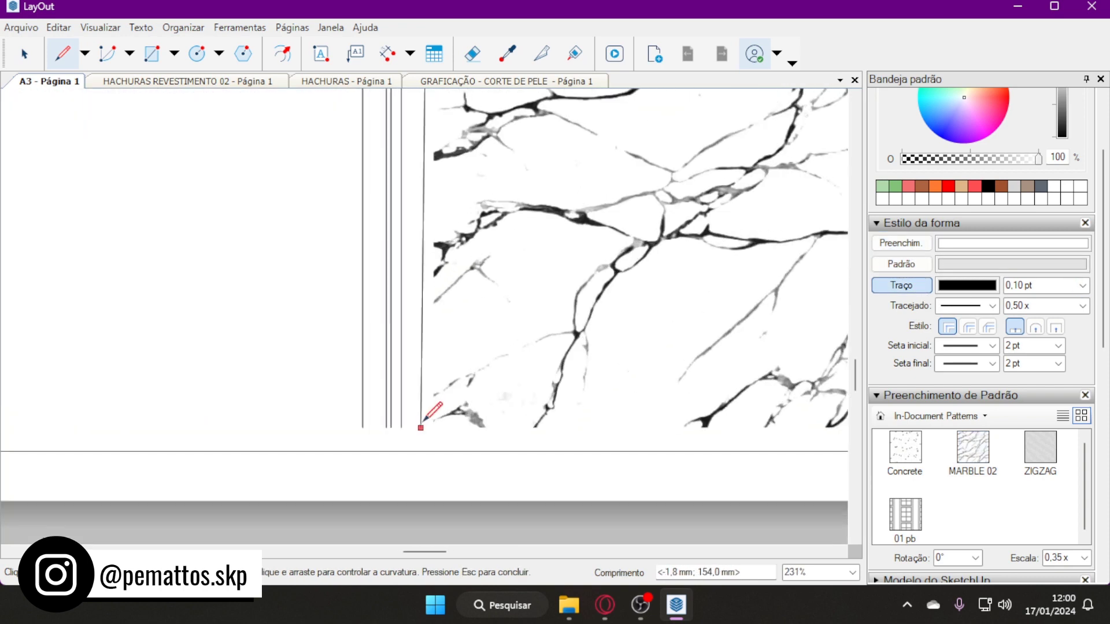
{"action": "left_click", "coordinate": [433, 427]}
{"action": "scroll", "coordinate": [454, 404], "scroll_direction": "down", "scroll_amount": 2}
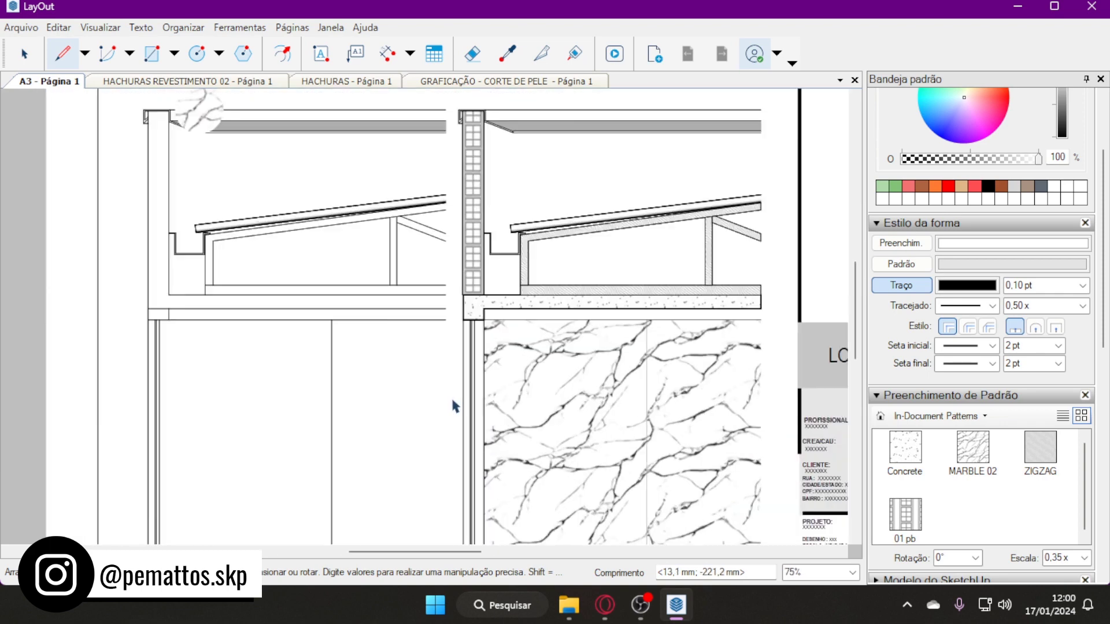
{"action": "key", "text": "space"}
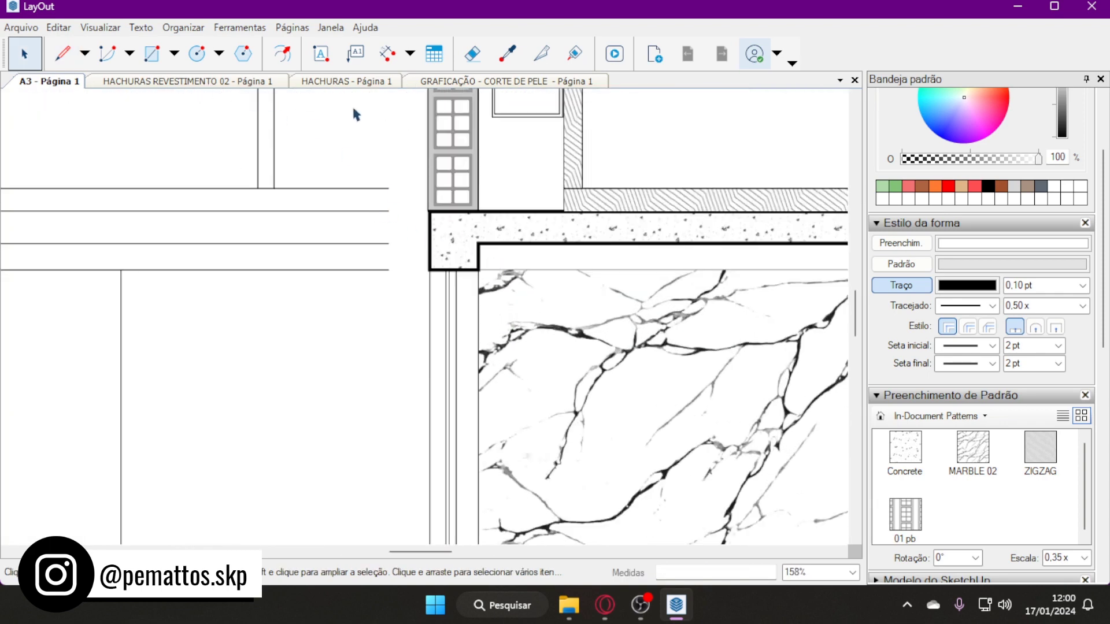
{"action": "left_click", "coordinate": [362, 83]}
Copy the PATTERN 01 hatch sample from HACHURAS and paste it onto the A3 sheet
{"action": "left_click", "coordinate": [289, 191]}
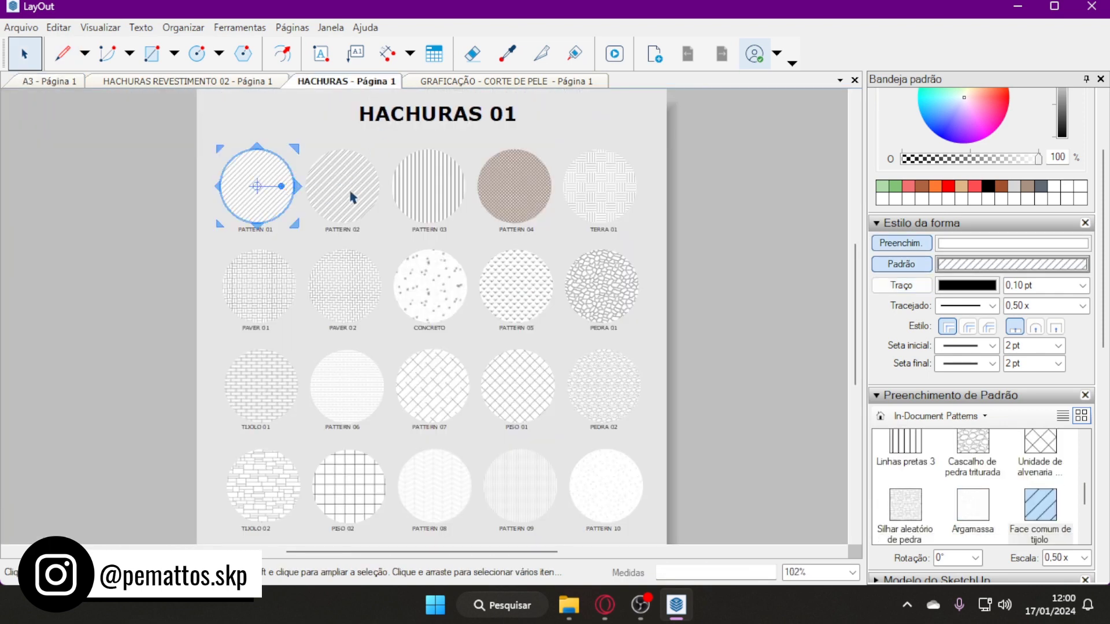
{"action": "key", "text": "ctrl+c"}
{"action": "left_click", "coordinate": [51, 81]}
{"action": "key", "text": "ctrl+v"}
{"action": "scroll", "coordinate": [414, 295], "scroll_direction": "down", "scroll_amount": 3}
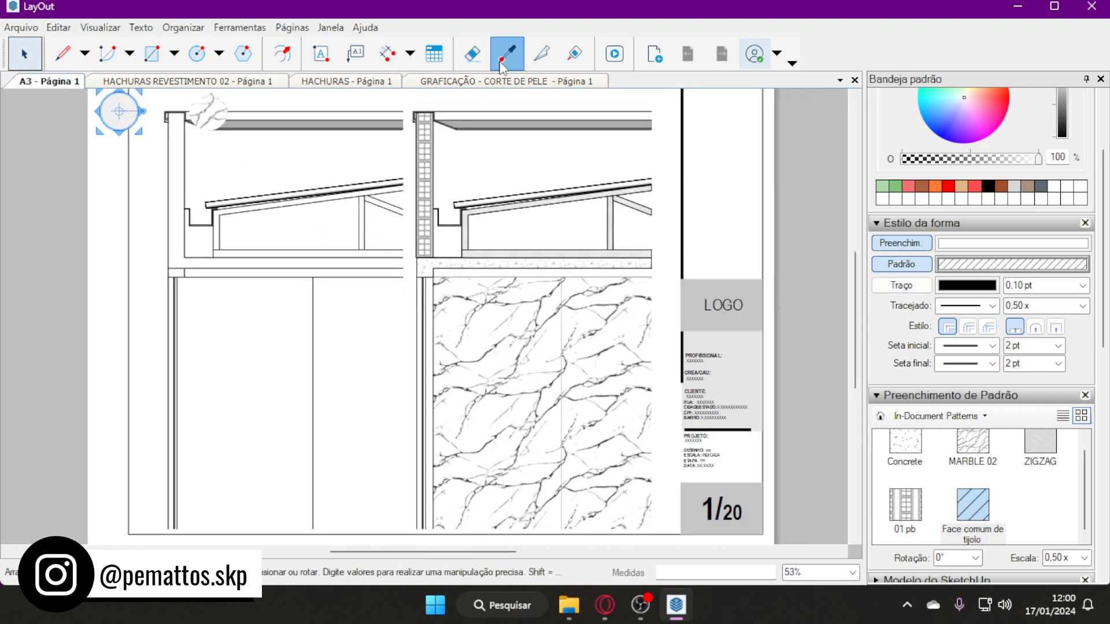
Draw a narrow hatched rectangle from the slab's lower corner down the wall beside the marble
{"action": "key", "text": "r"}
{"action": "scroll", "coordinate": [431, 269], "scroll_direction": "up", "scroll_amount": 5}
{"action": "scroll", "coordinate": [434, 217], "scroll_direction": "up", "scroll_amount": 4}
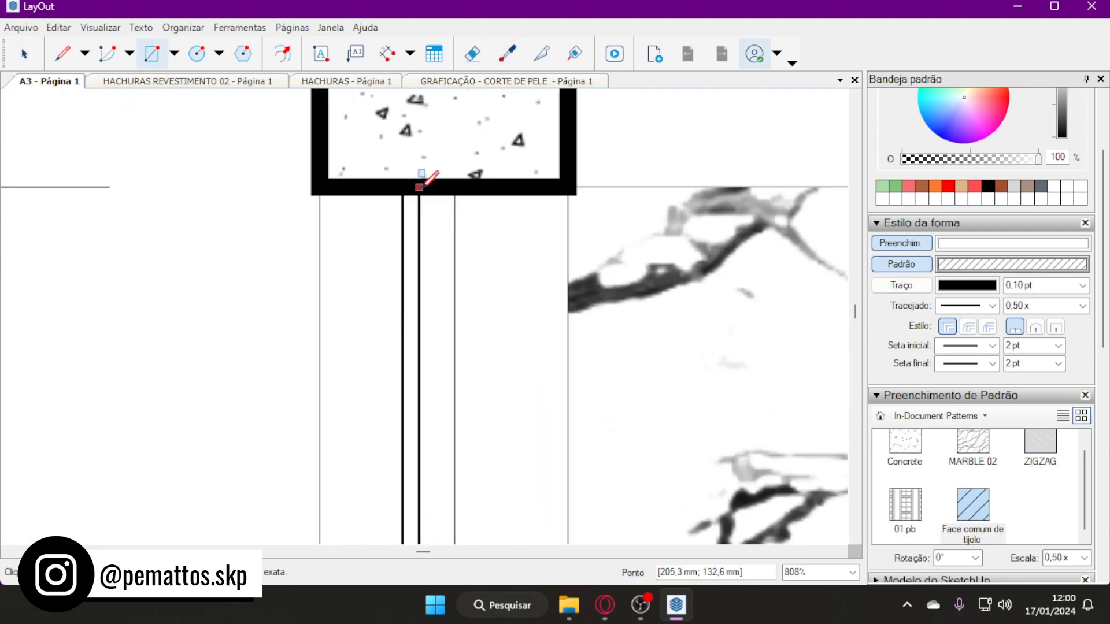
{"action": "left_click", "coordinate": [404, 195]}
{"action": "scroll", "coordinate": [405, 190], "scroll_direction": "down", "scroll_amount": 1}
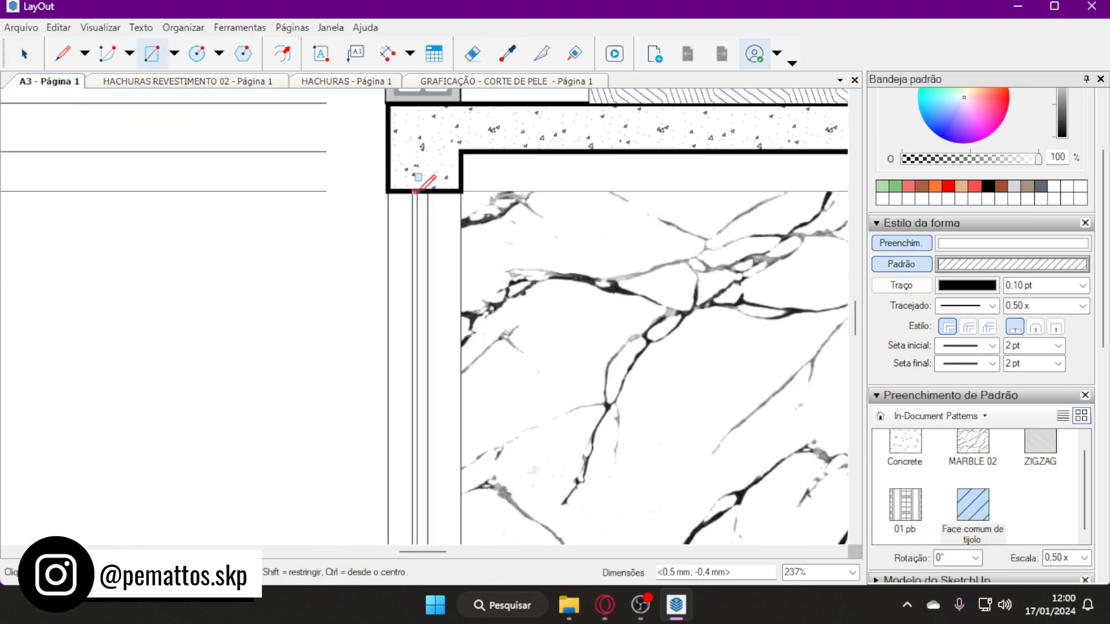
{"action": "scroll", "coordinate": [422, 173], "scroll_direction": "down", "scroll_amount": 2}
{"action": "scroll", "coordinate": [422, 174], "scroll_direction": "up", "scroll_amount": 1}
{"action": "scroll", "coordinate": [425, 141], "scroll_direction": "down", "scroll_amount": 1}
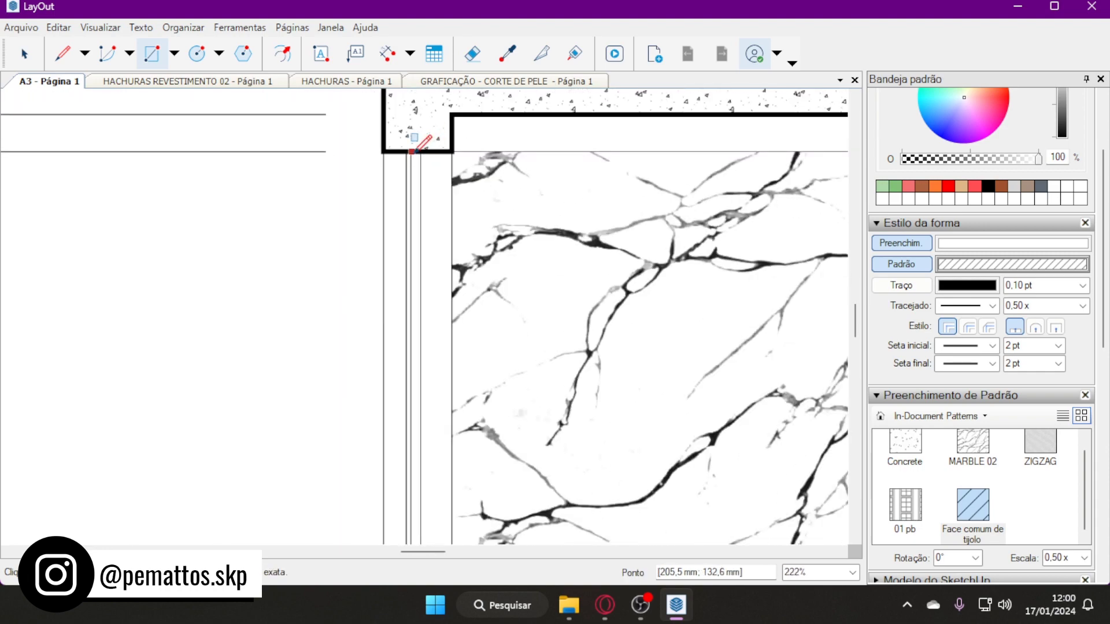
{"action": "scroll", "coordinate": [441, 196], "scroll_direction": "down", "scroll_amount": 1}
{"action": "scroll", "coordinate": [442, 347], "scroll_direction": "up", "scroll_amount": 2}
{"action": "scroll", "coordinate": [466, 469], "scroll_direction": "up", "scroll_amount": 1}
{"action": "left_click", "coordinate": [466, 469]}
{"action": "scroll", "coordinate": [460, 466], "scroll_direction": "down", "scroll_amount": 1}
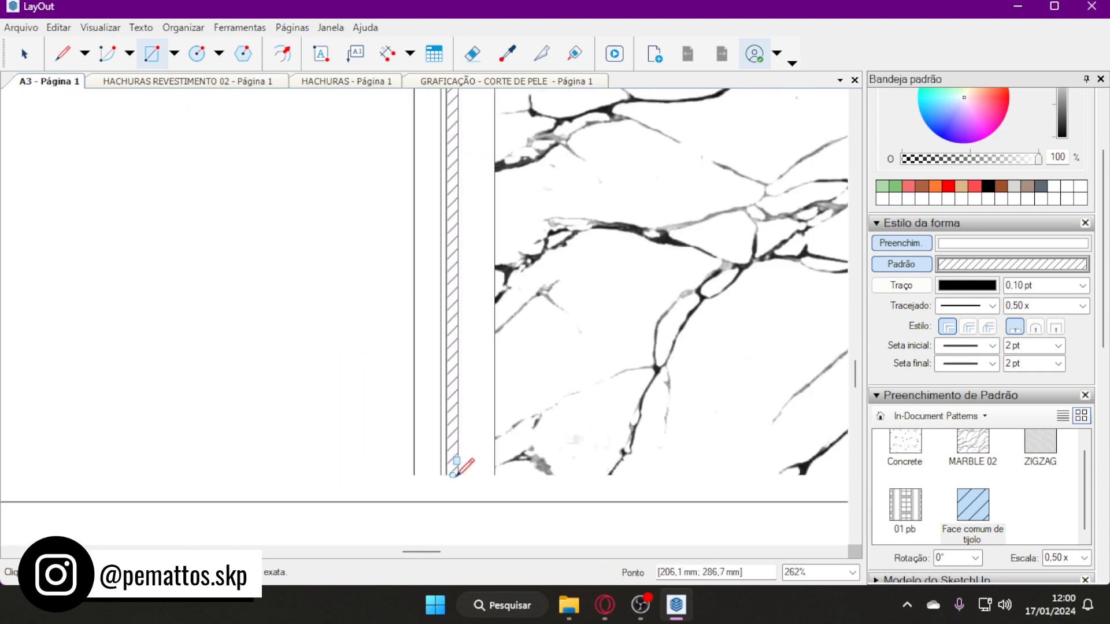
{"action": "scroll", "coordinate": [466, 158], "scroll_direction": "down", "scroll_amount": 2}
{"action": "scroll", "coordinate": [426, 218], "scroll_direction": "up", "scroll_amount": 3}
{"action": "scroll", "coordinate": [412, 205], "scroll_direction": "up", "scroll_amount": 1}
{"action": "key", "text": "space"}
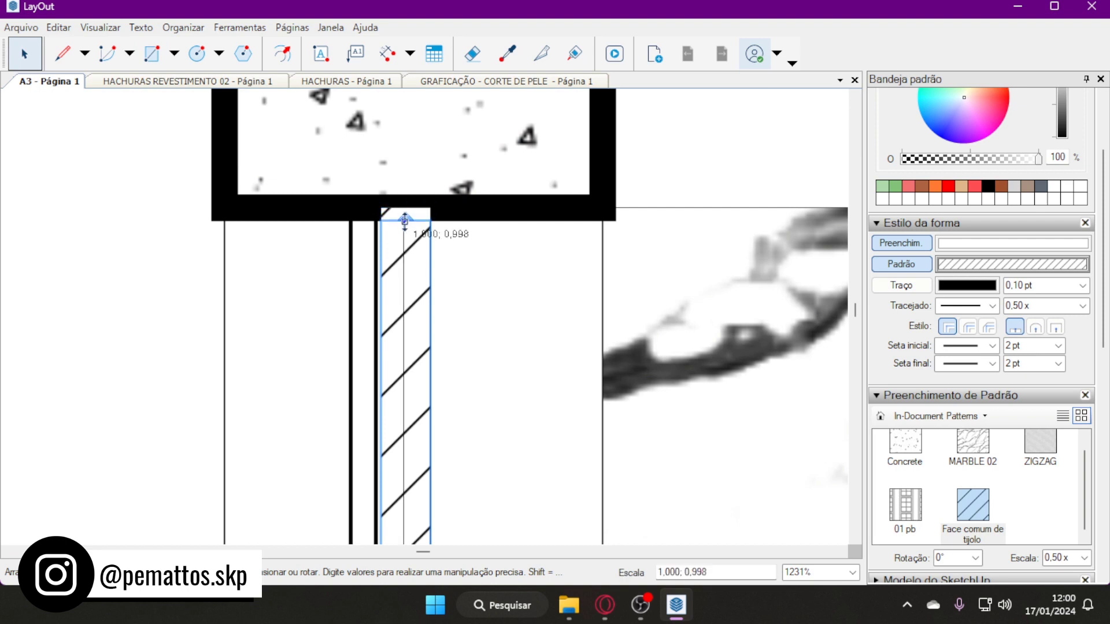
Adjust the hatched strip's top so it fits snugly under the concrete slab
{"action": "mouse_move", "coordinate": [410, 204]}
{"action": "left_mouse_down"}
{"action": "mouse_move", "coordinate": [409, 235]}
{"action": "mouse_move", "coordinate": [380, 223]}
{"action": "mouse_move", "coordinate": [411, 197]}
{"action": "mouse_move", "coordinate": [400, 210]}
{"action": "left_mouse_up"}
{"action": "scroll", "coordinate": [408, 235], "scroll_direction": "up", "scroll_amount": 1}
{"action": "scroll", "coordinate": [392, 223], "scroll_direction": "up", "scroll_amount": 1}
{"action": "scroll", "coordinate": [416, 215], "scroll_direction": "down", "scroll_amount": 2}
{"action": "scroll", "coordinate": [427, 305], "scroll_direction": "down", "scroll_amount": 2}
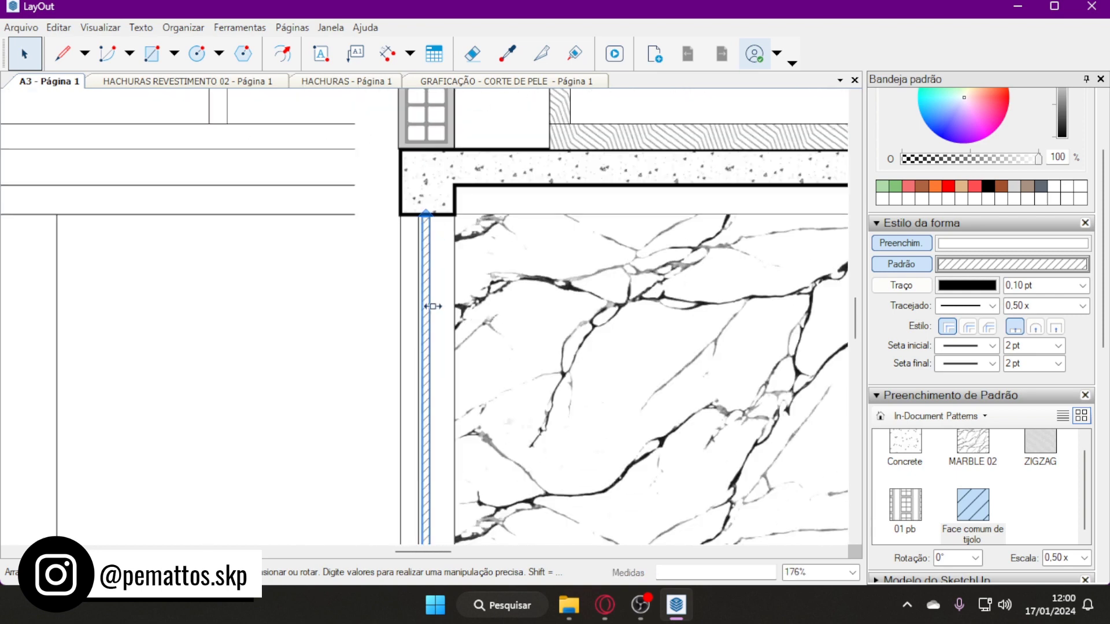
{"action": "scroll", "coordinate": [429, 411], "scroll_direction": "up", "scroll_amount": 3}
{"action": "scroll", "coordinate": [425, 417], "scroll_direction": "up", "scroll_amount": 1}
{"action": "scroll", "coordinate": [426, 422], "scroll_direction": "down", "scroll_amount": 3}
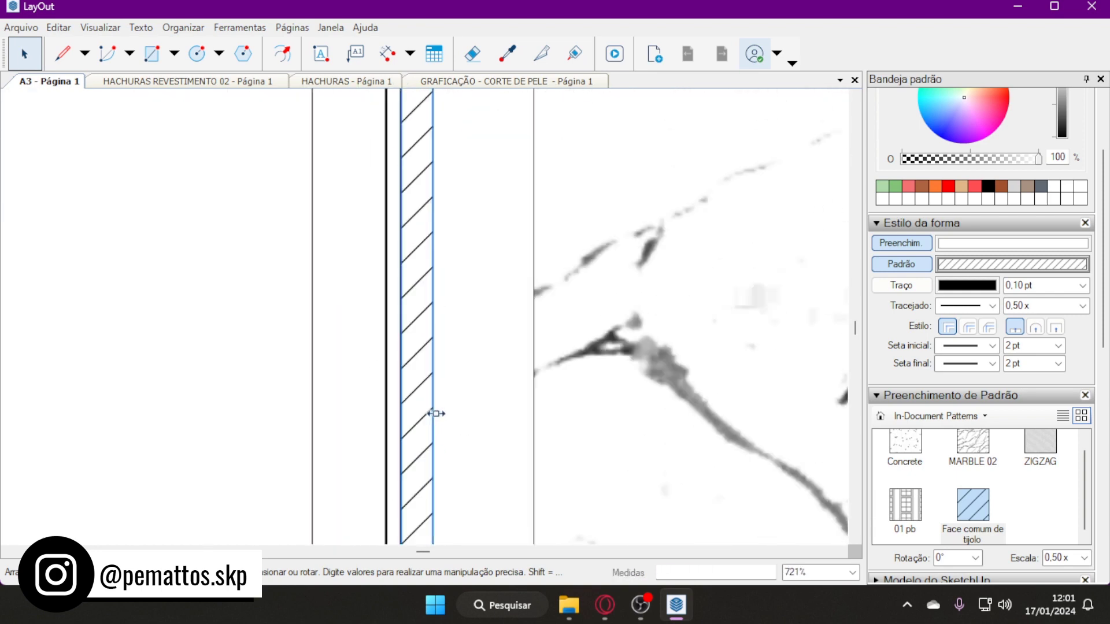
{"action": "scroll", "coordinate": [431, 414], "scroll_direction": "down", "scroll_amount": 5}
{"action": "scroll", "coordinate": [411, 393], "scroll_direction": "down", "scroll_amount": 3}
{"action": "left_click", "coordinate": [770, 296]}
{"action": "scroll", "coordinate": [469, 370], "scroll_direction": "up", "scroll_amount": 2}
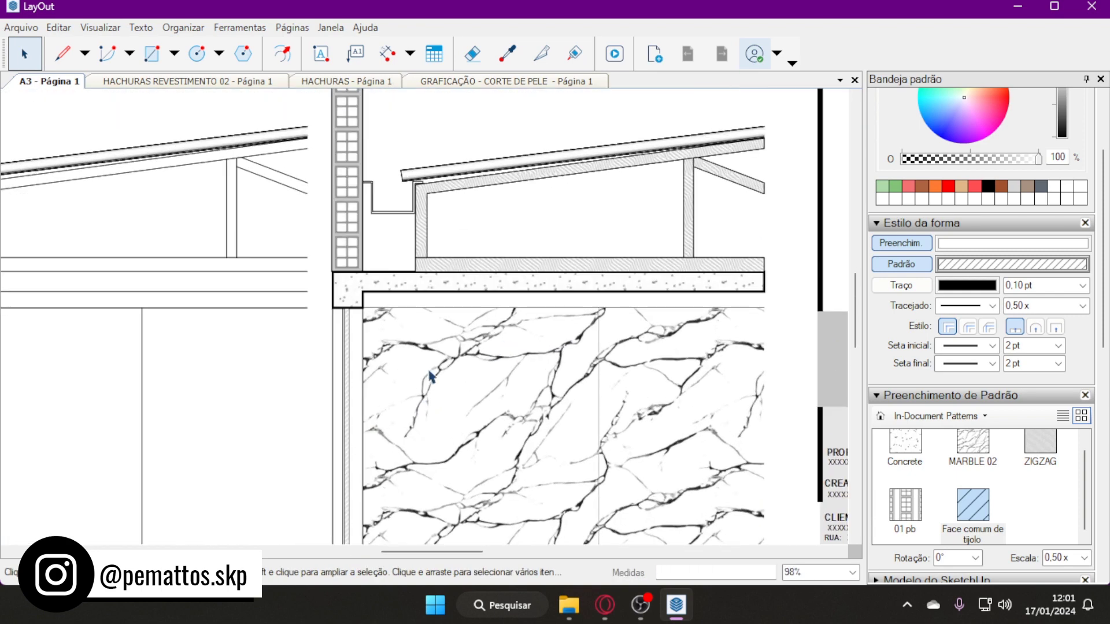
{"action": "scroll", "coordinate": [429, 377], "scroll_direction": "down", "scroll_amount": 2}
{"action": "scroll", "coordinate": [462, 373], "scroll_direction": "down", "scroll_amount": 1}
{"action": "scroll", "coordinate": [347, 290], "scroll_direction": "down", "scroll_amount": 1}
{"action": "left_click", "coordinate": [197, 181]}
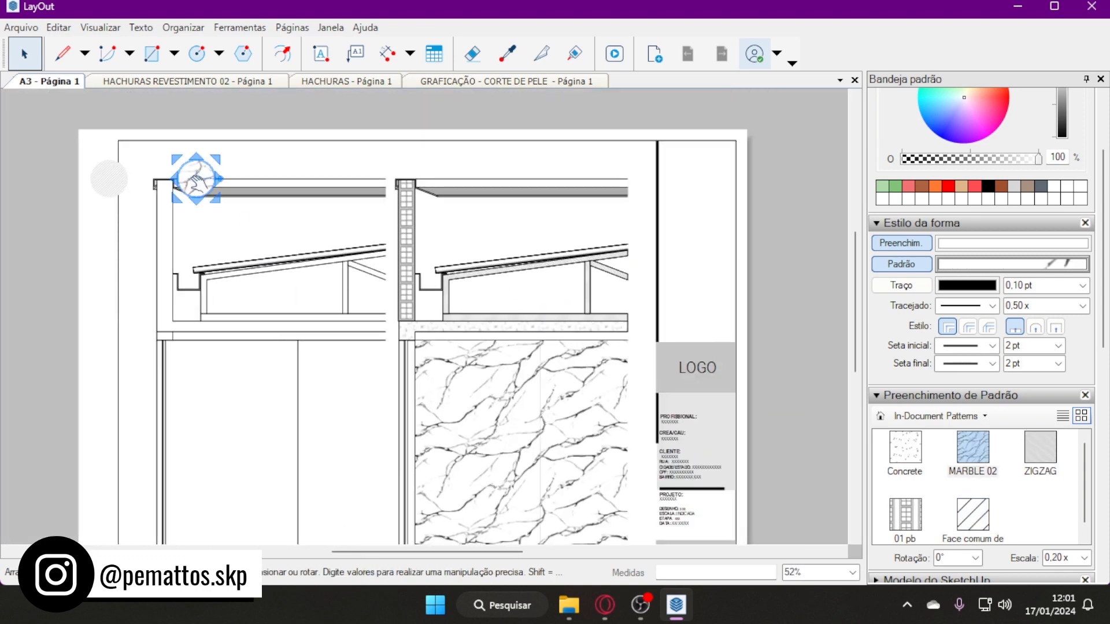
{"action": "left_click", "coordinate": [109, 176]}
{"action": "scroll", "coordinate": [463, 441], "scroll_direction": "down", "scroll_amount": 1}
{"action": "scroll", "coordinate": [445, 433], "scroll_direction": "up", "scroll_amount": 1}
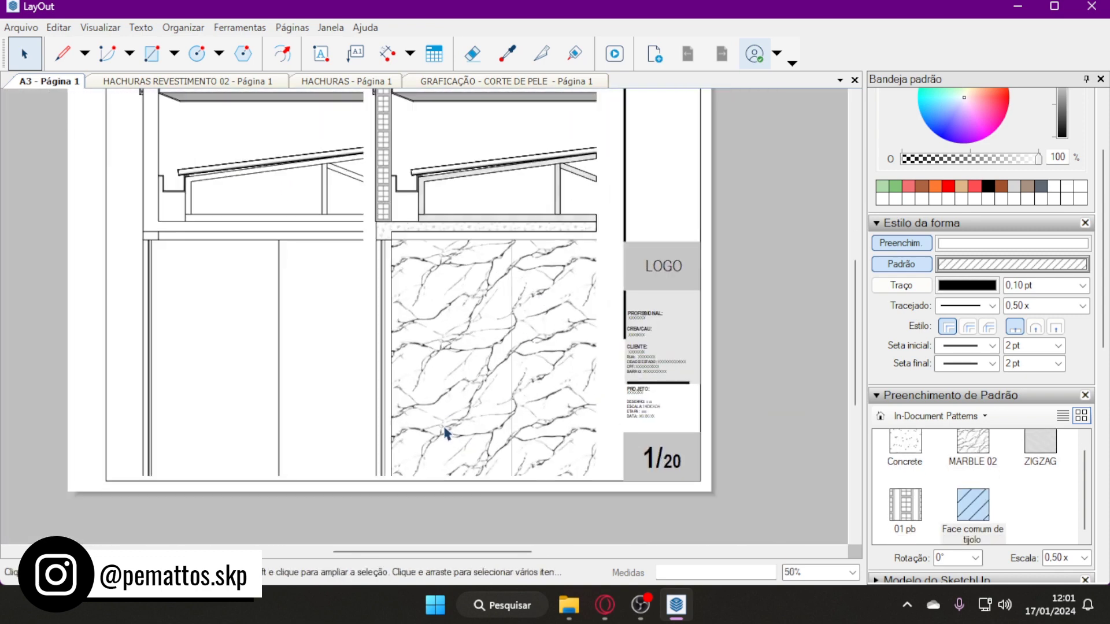
{"action": "scroll", "coordinate": [442, 439], "scroll_direction": "down", "scroll_amount": 1}
{"action": "scroll", "coordinate": [520, 257], "scroll_direction": "up", "scroll_amount": 1}
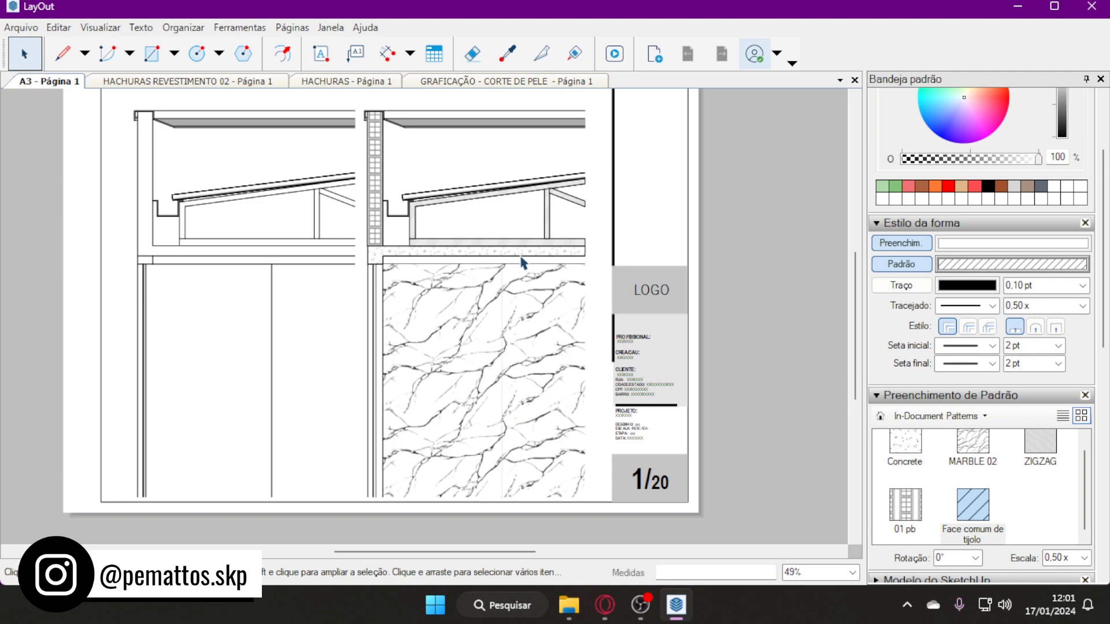
{"action": "scroll", "coordinate": [524, 263], "scroll_direction": "up", "scroll_amount": 3}
{"action": "left_click_drag", "start_coordinate": [394, 554], "coordinate": [421, 554]}
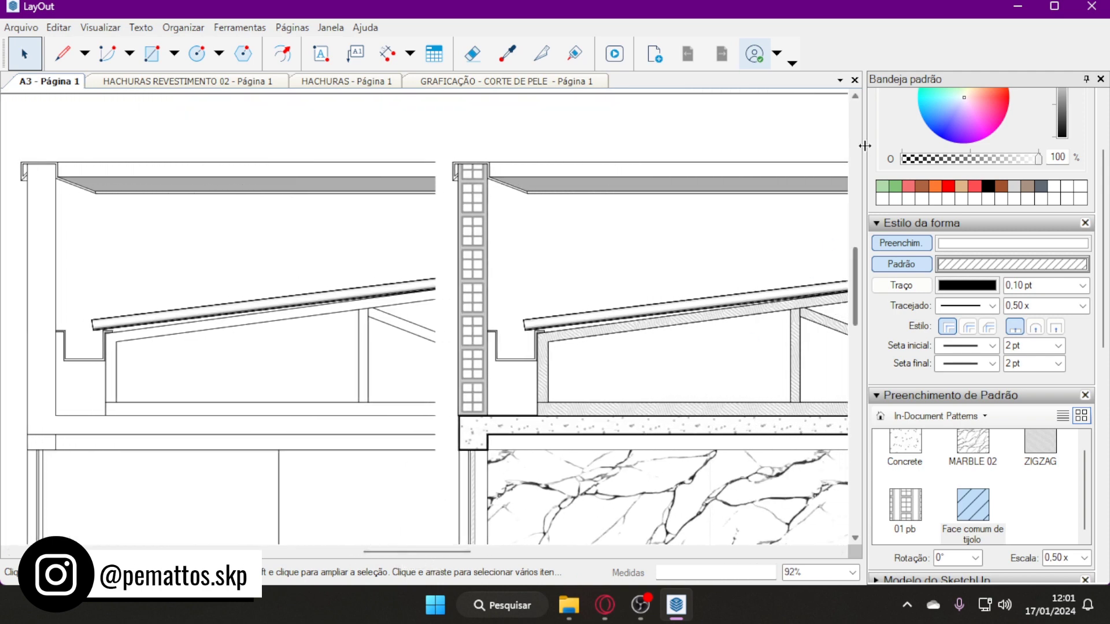